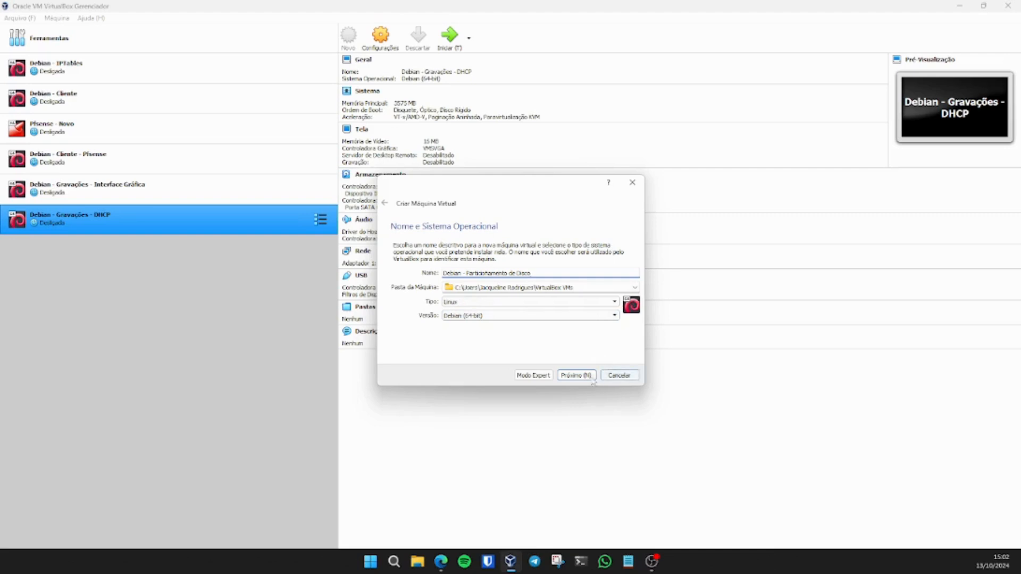
Step: Set the new VM's memory to 2770 MB
click(576, 375)
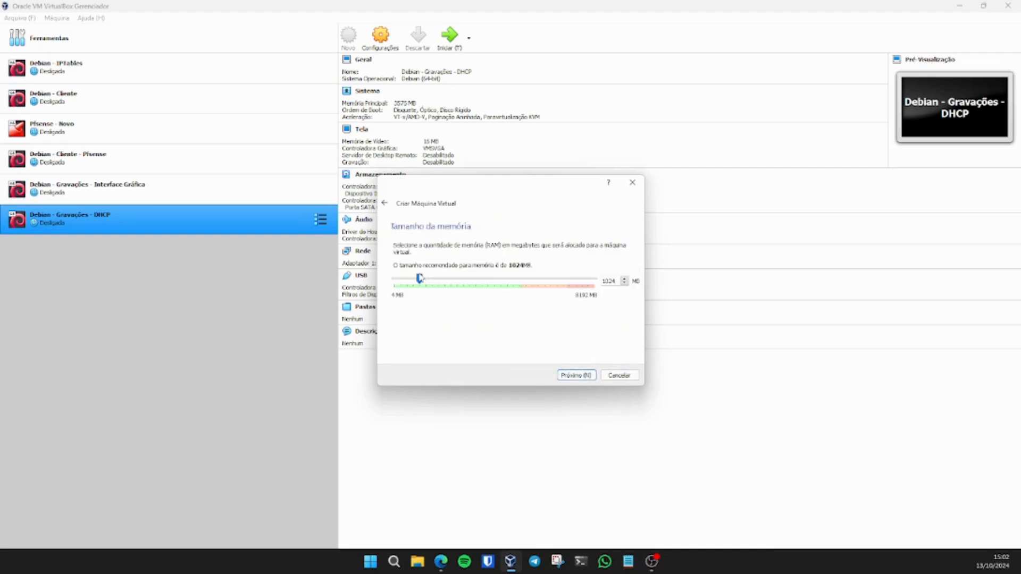
drag(420, 279, 463, 282)
click(576, 375)
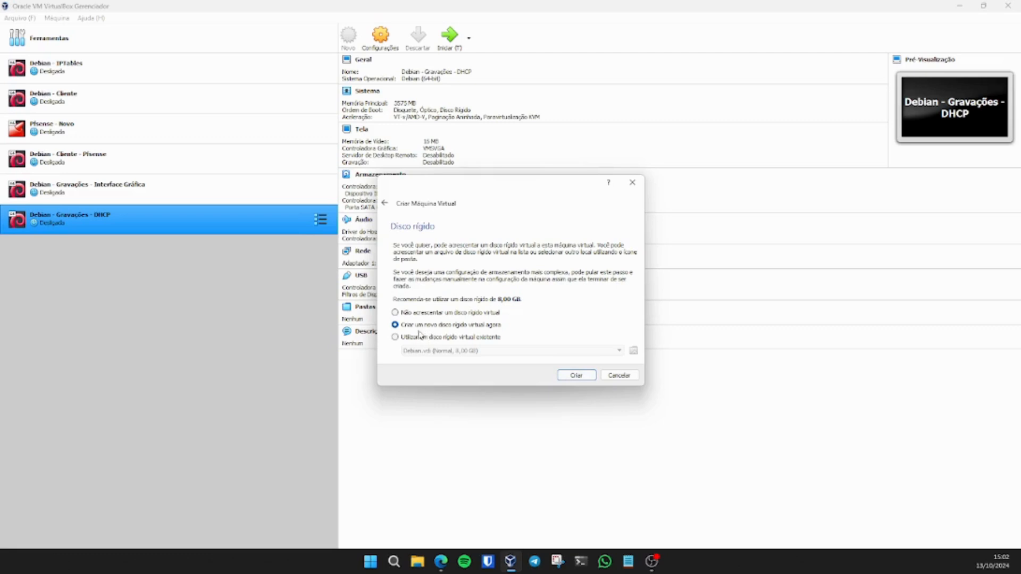
Step: Create a new dynamically allocated VDI hard disk of about 20.76 GB and finish the VM
click(575, 376)
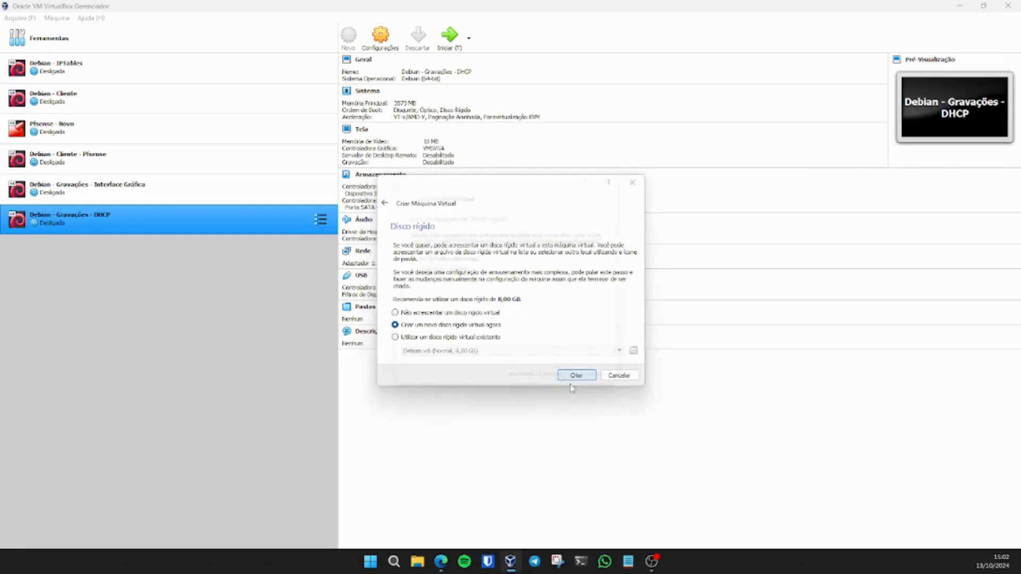
click(563, 393)
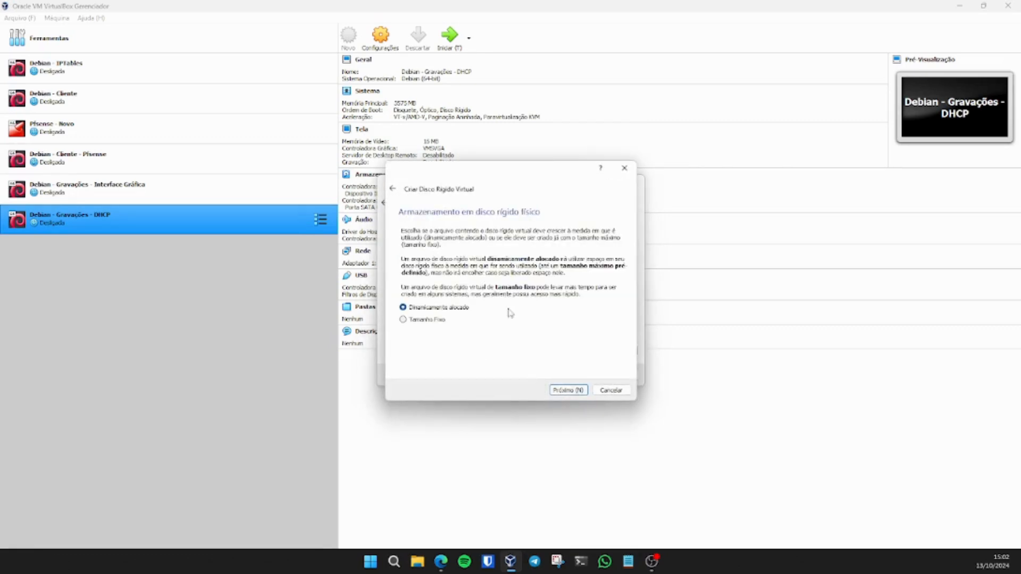
click(567, 391)
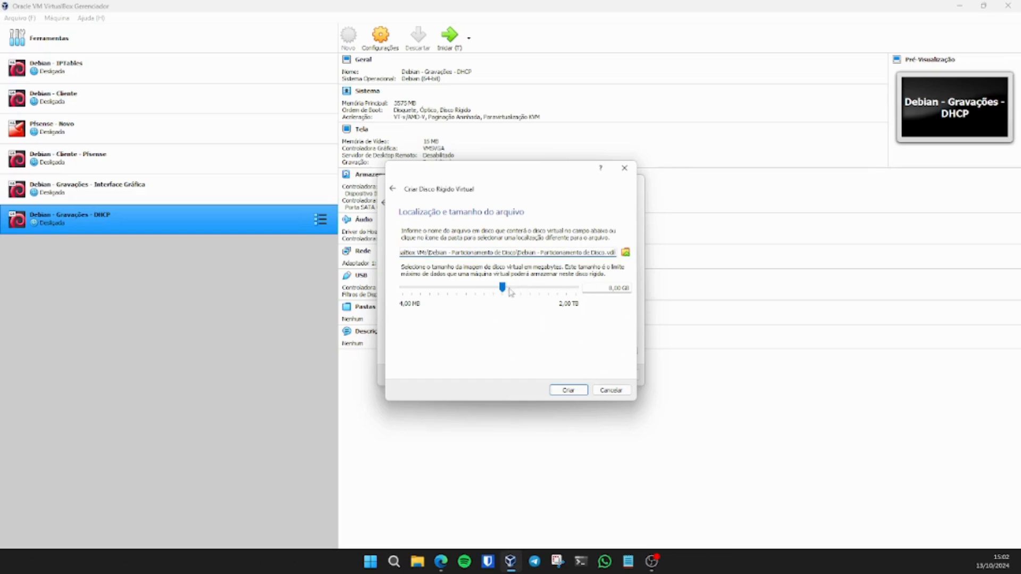
drag(502, 287, 514, 288)
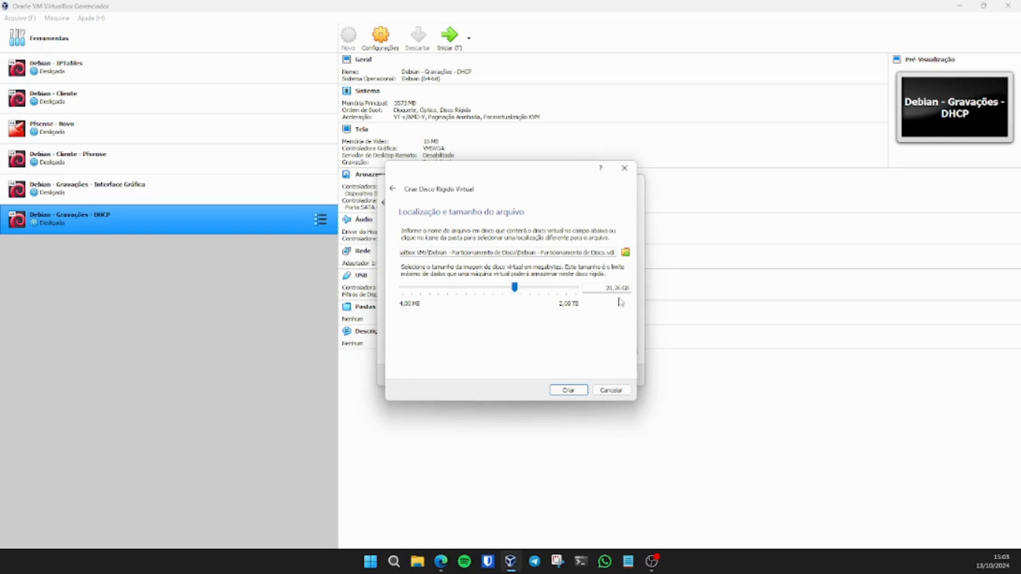
click(579, 388)
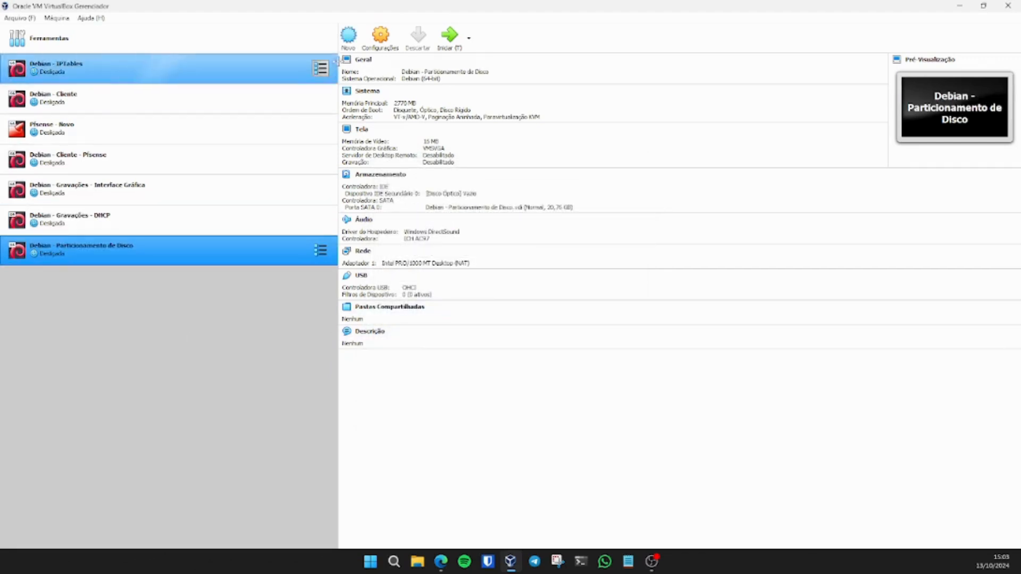
Step: Attach the VM's network adapter in bridged mode (Placa em modo Bridge)
click(378, 42)
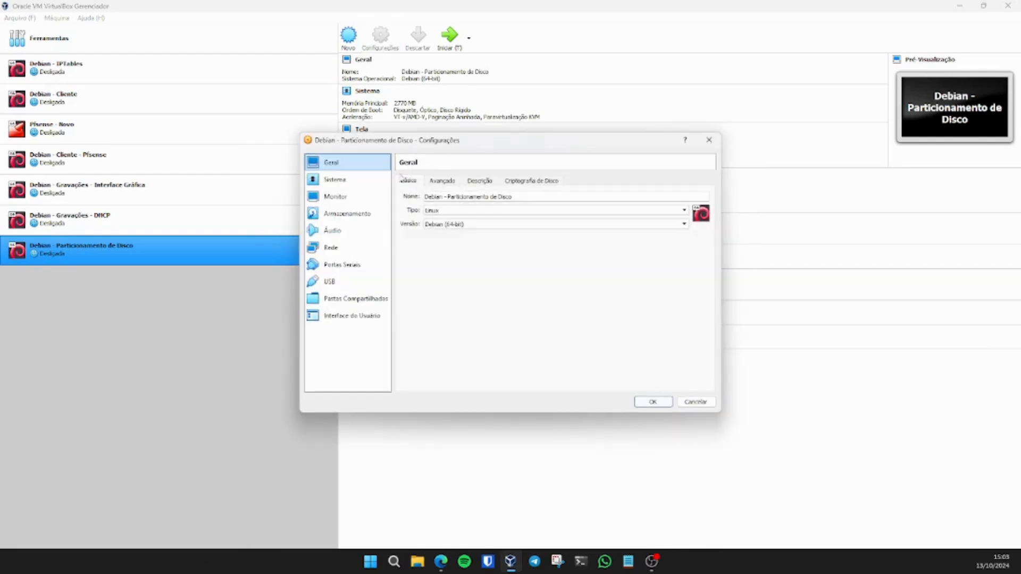
click(340, 247)
click(495, 209)
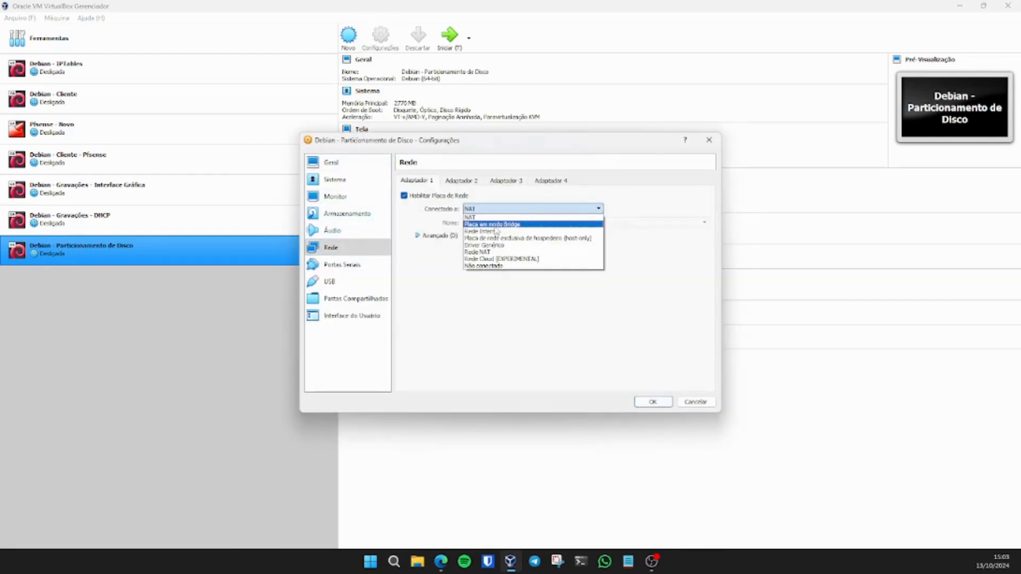
click(491, 224)
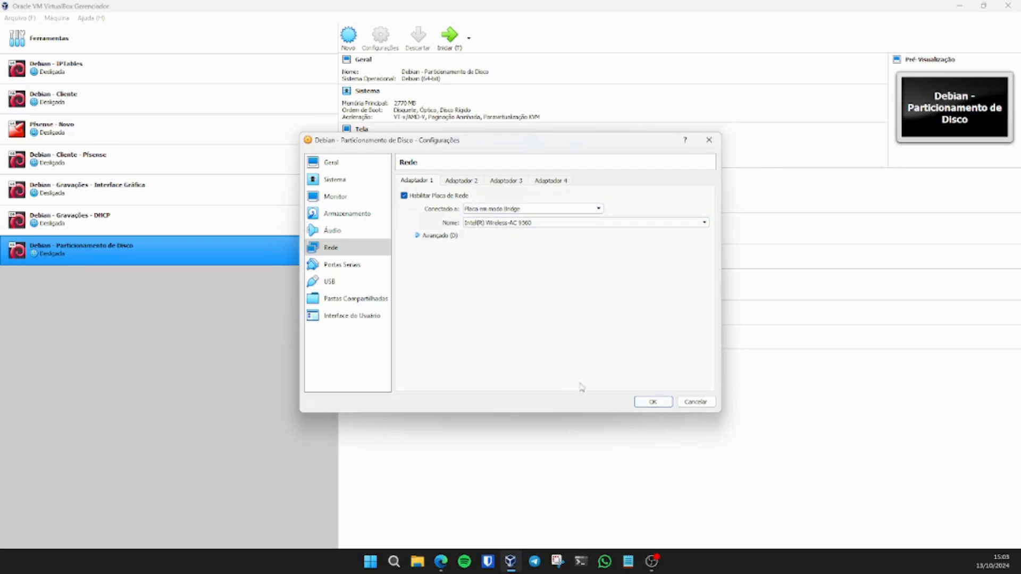
click(653, 402)
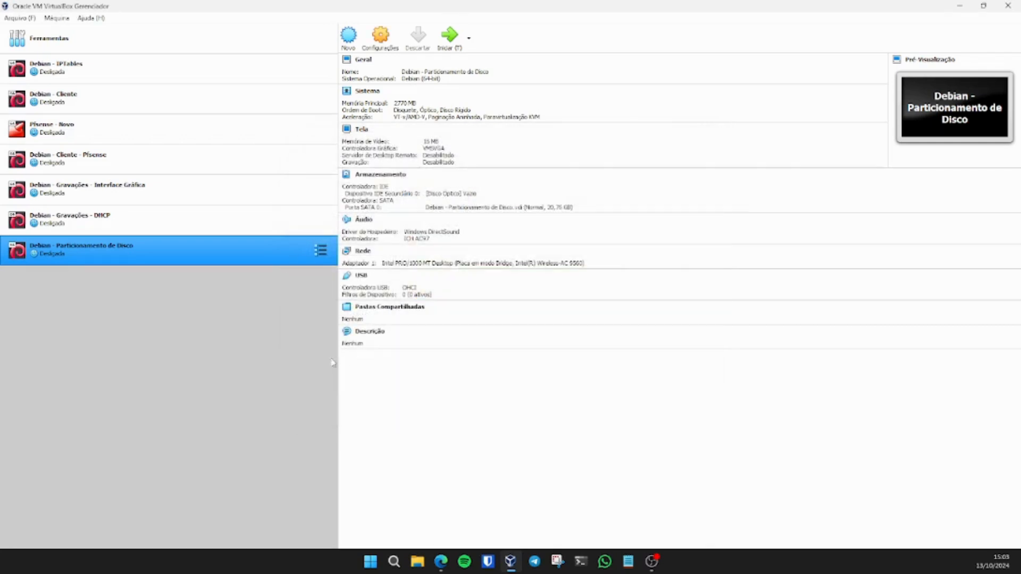
Step: Start the VM booting from the debian-12.5.0-amd64-netinst.iso image
click(449, 36)
click(959, 5)
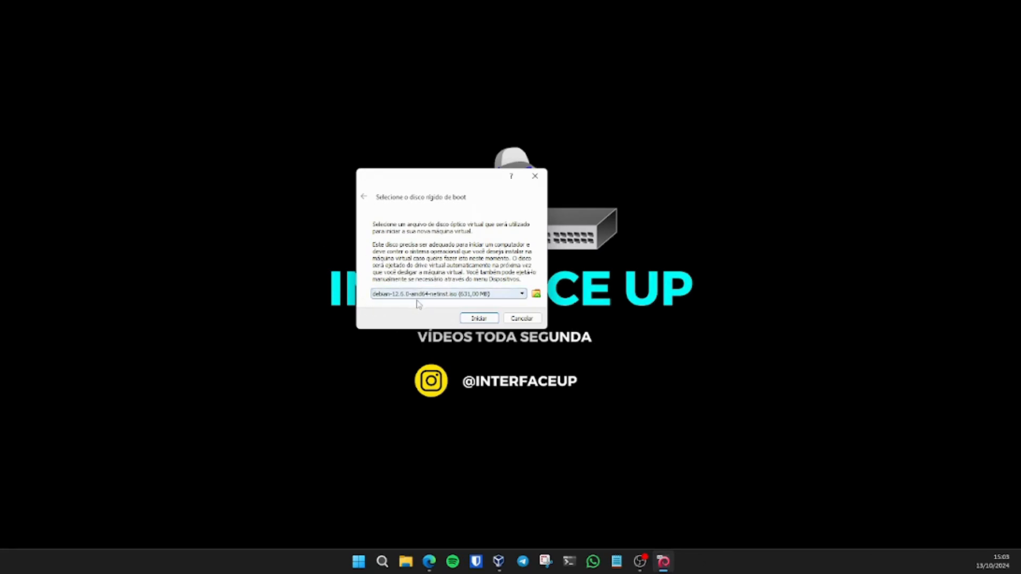
click(478, 318)
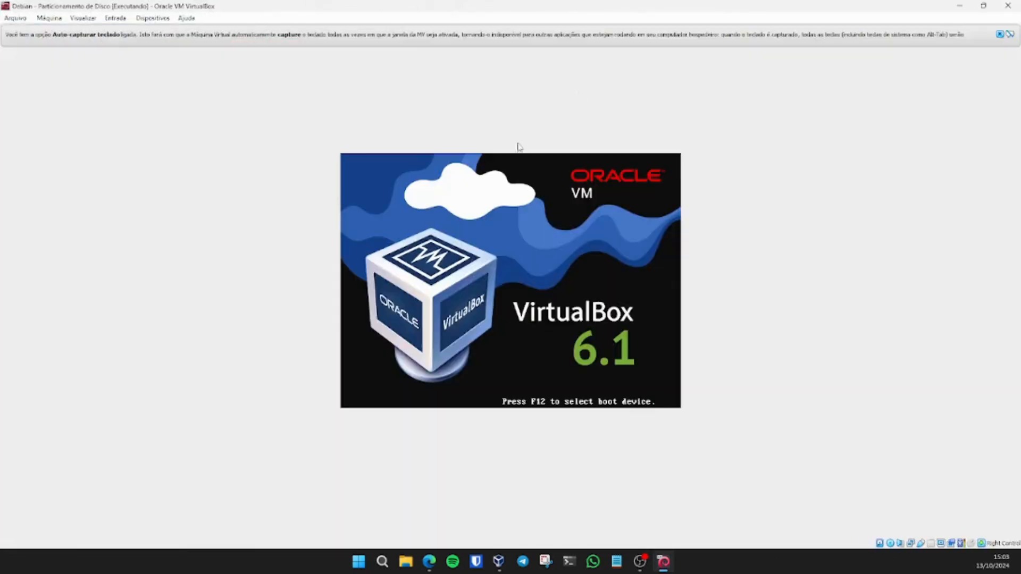
Step: Launch the text-mode Debian installer from the boot menu
click(1000, 35)
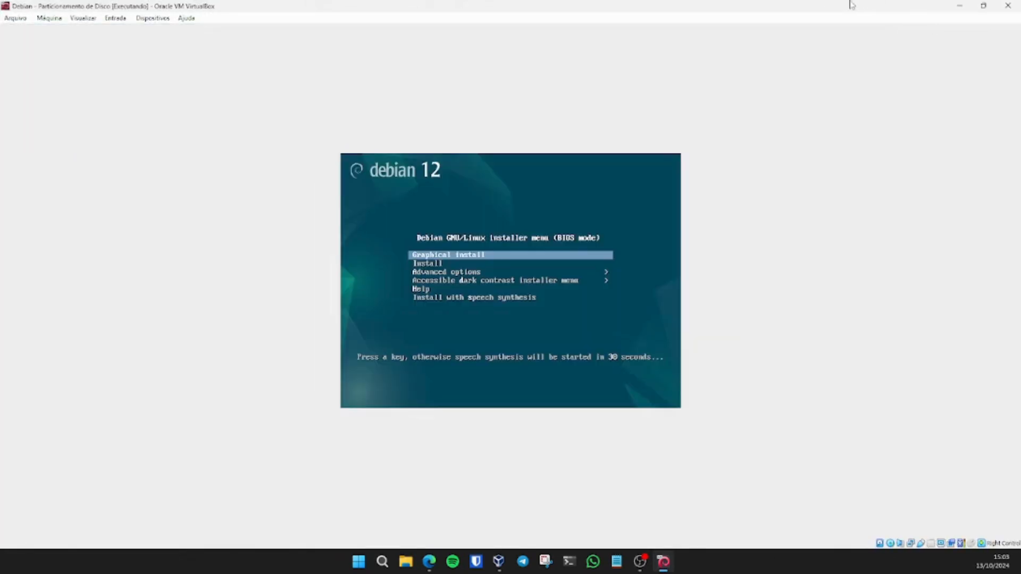
key(Down)
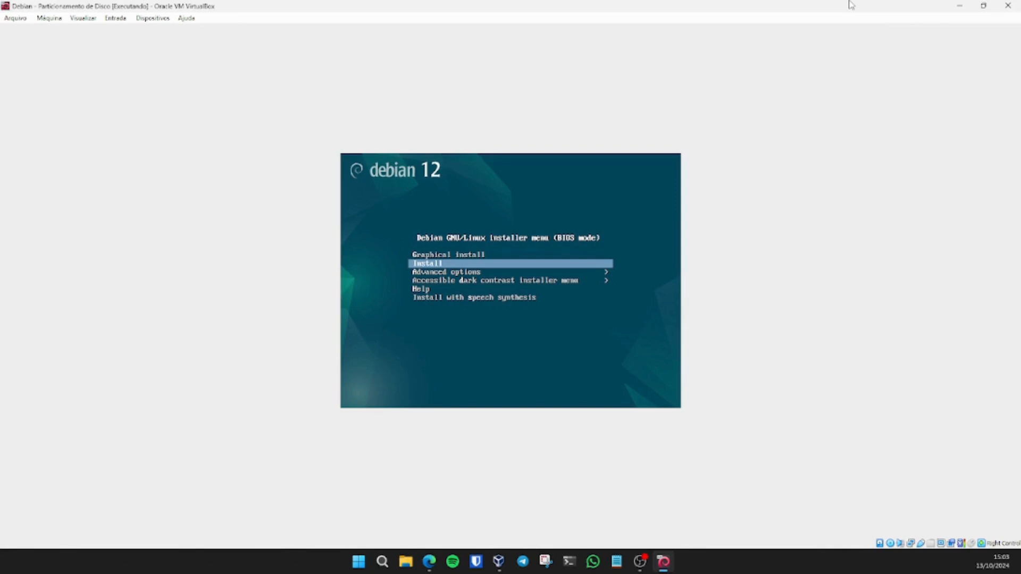
key(Return)
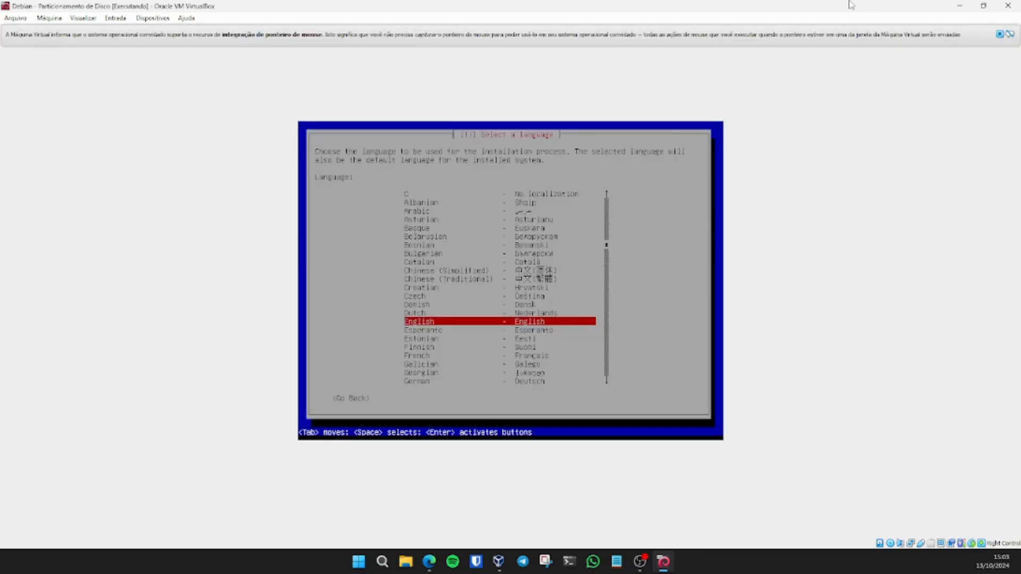
click(1000, 34)
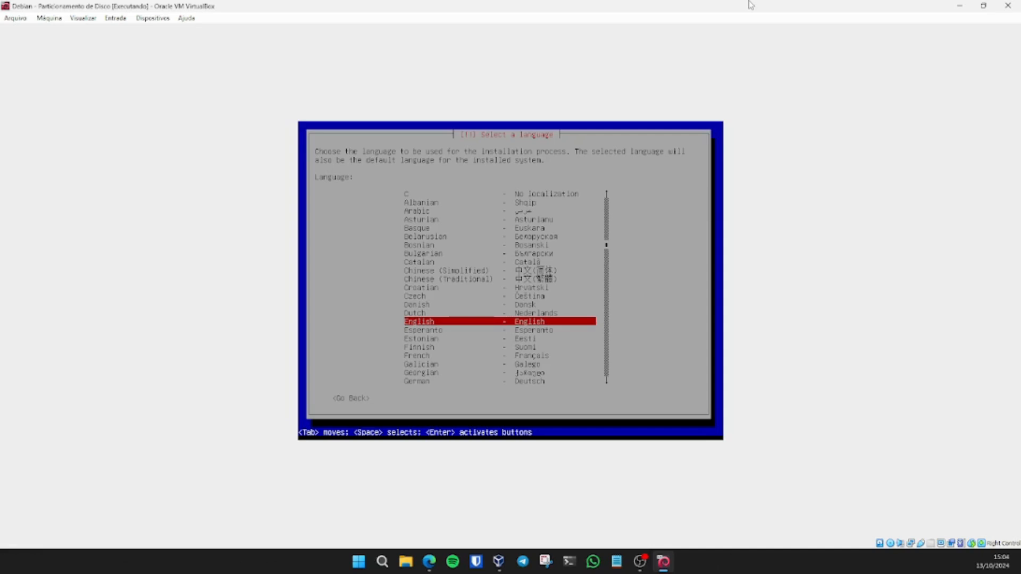
Step: Choose Portuguese (Brazil) as installer language with the Português Brasileiro keyboard
key(Down)
key(Down)
key(Down)
key(Down)
key(Down)
key(Down)
key(Down)
key(Down)
key(Down)
key(Down)
key(Down)
key(Down)
key(Down)
key(Down)
key(Down)
key(Down)
key(Down)
key(Down)
key(Down)
key(Down)
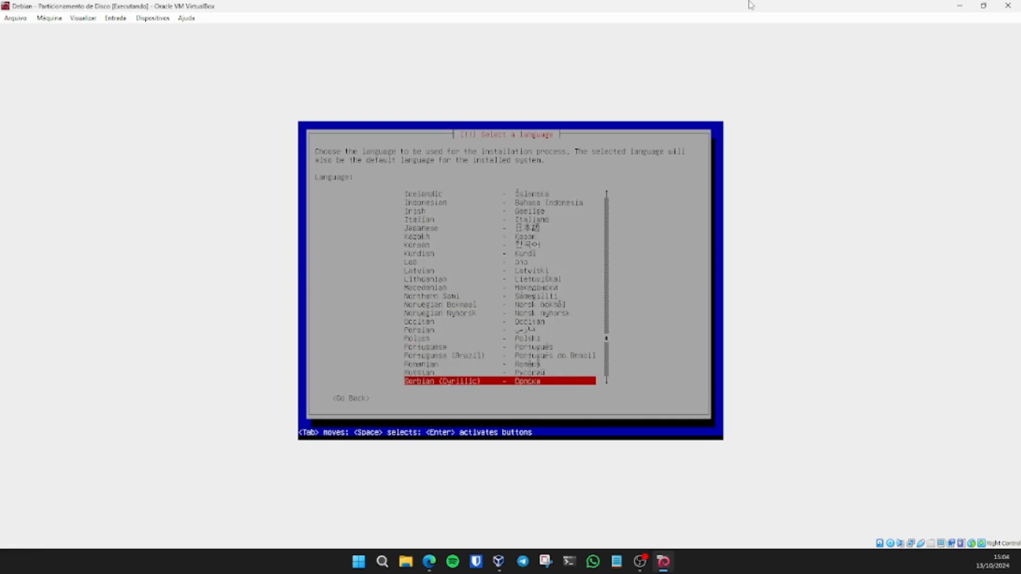
key(Up)
key(Up)
key(Up)
key(Up)
key(Up)
key(Up)
key(Up)
key(Up)
key(Up)
key(Up)
key(Up)
key(Up)
key(Up)
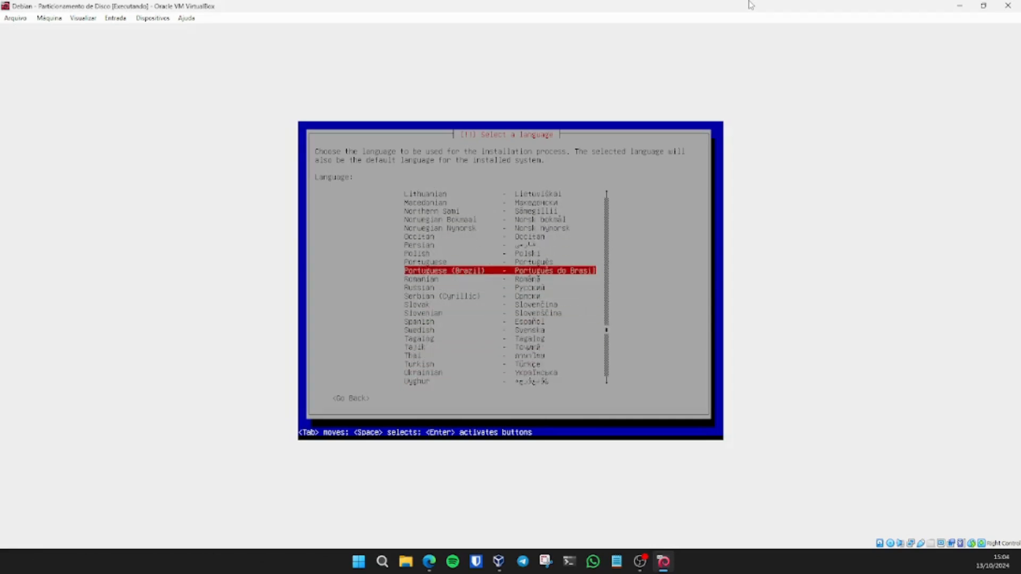
key(Return)
key(Return)
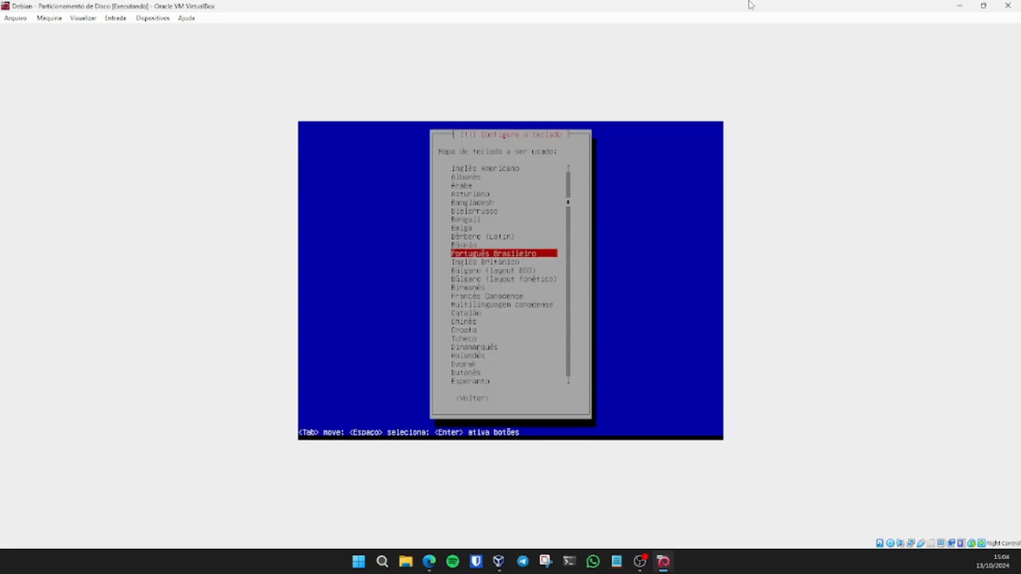
key(Return)
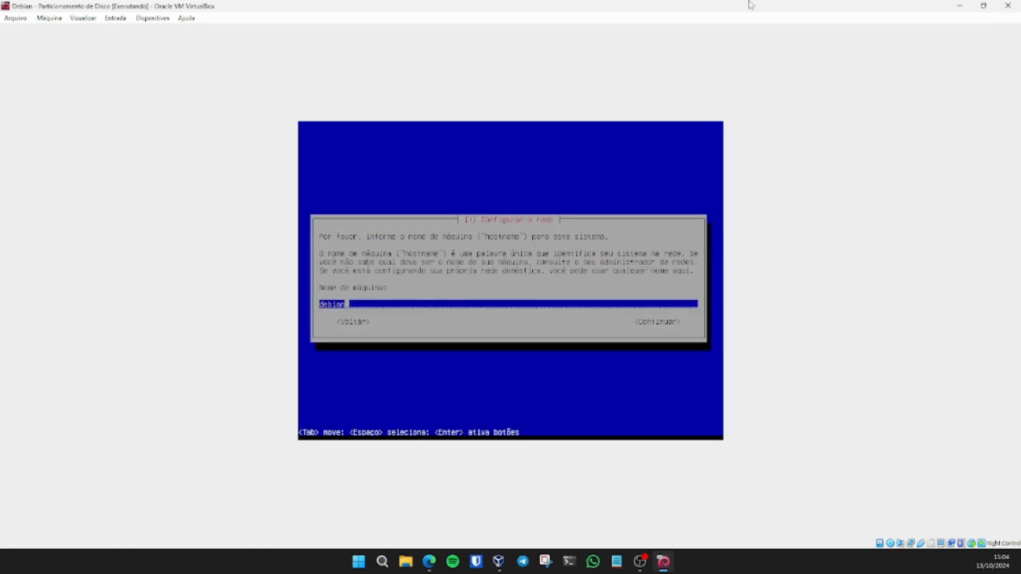
Step: Set the hostname to 'deBIAN-PARTICIONAMENTO' and leave the domain name empty
key(BackSpace)
key(BackSpace)
key(BackSpace)
key(BackSpace)
key(BackSpace)
key(BackSpace)
text(deBIAN-PARTICIONAMENTO)
key(Return)
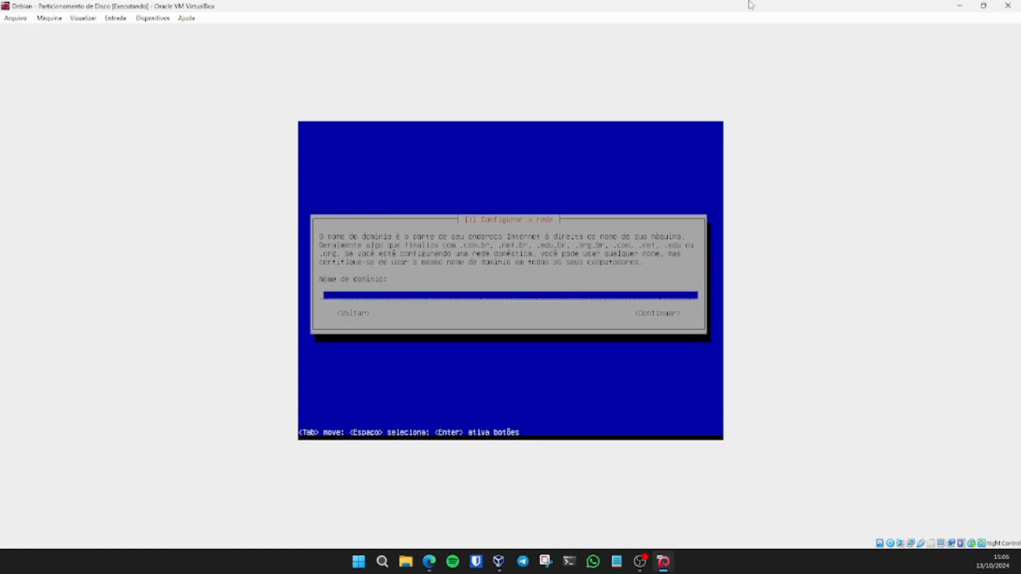
key(Return)
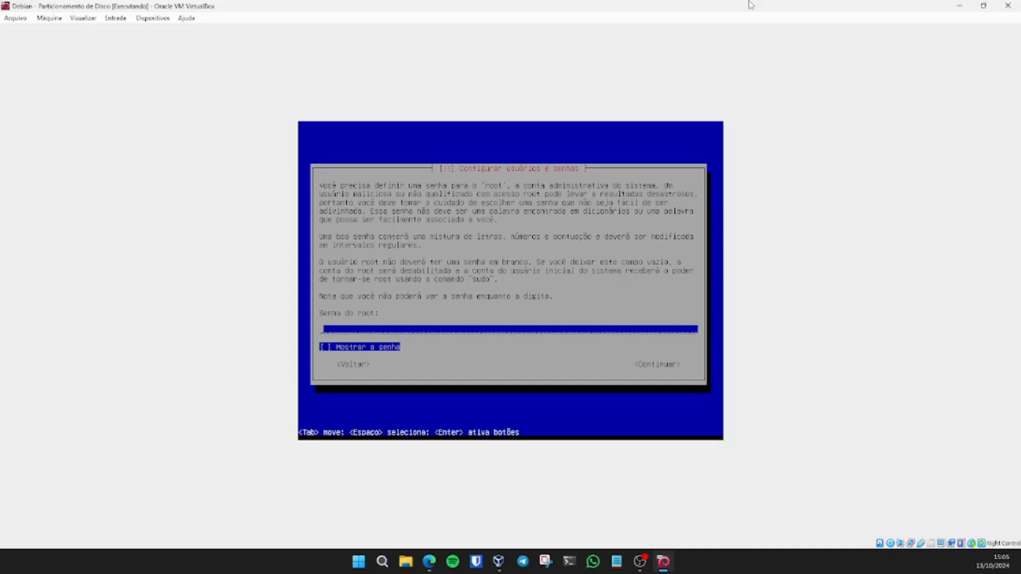
Step: Enter and confirm the root password
text(**********************)
key(Return)
text(***********)
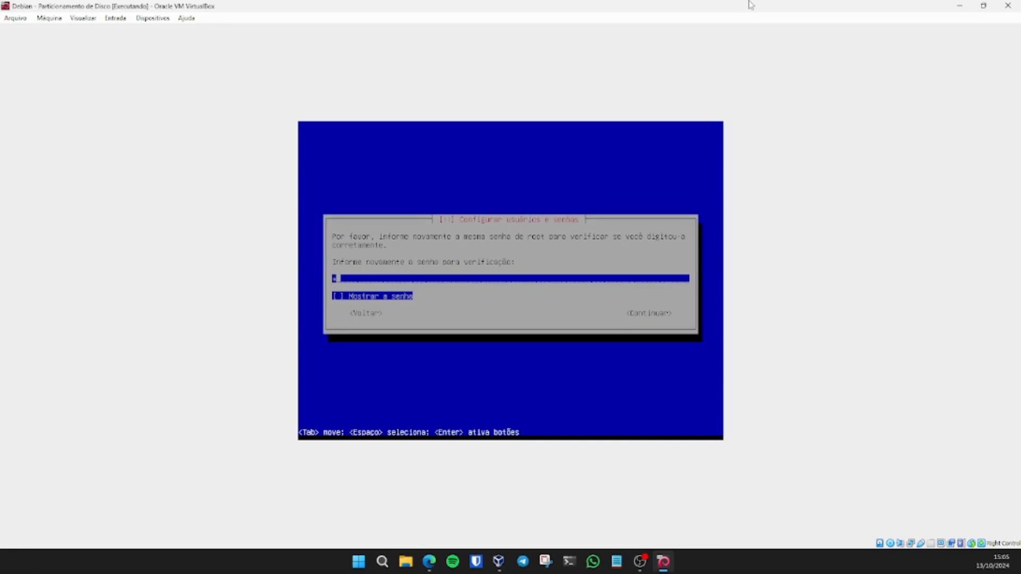
text(***********)
key(Return)
Step: Create user 'aluno' with its password and accept São Paulo as the time zone
text(aluno)
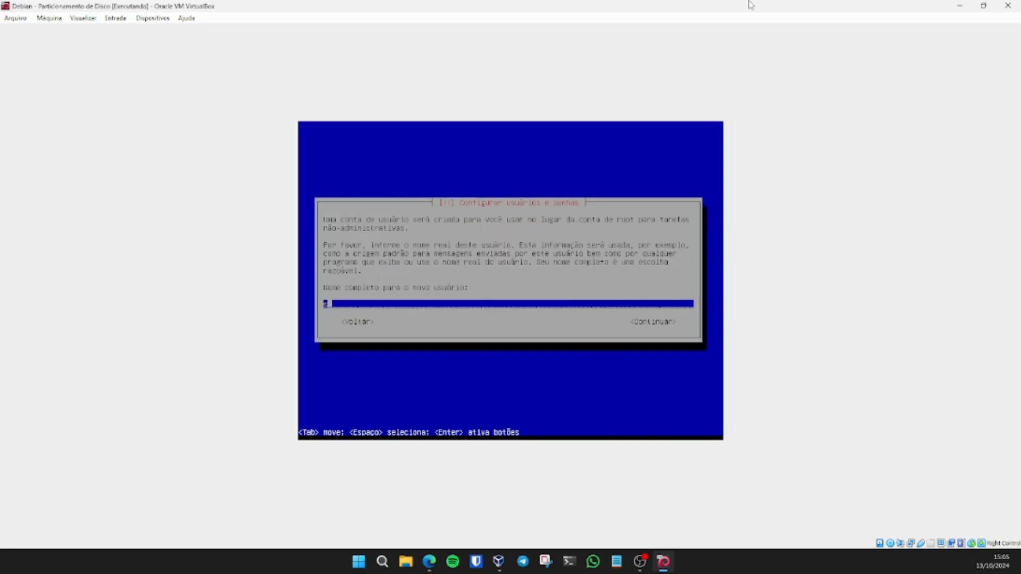
key(Return)
key(Return)
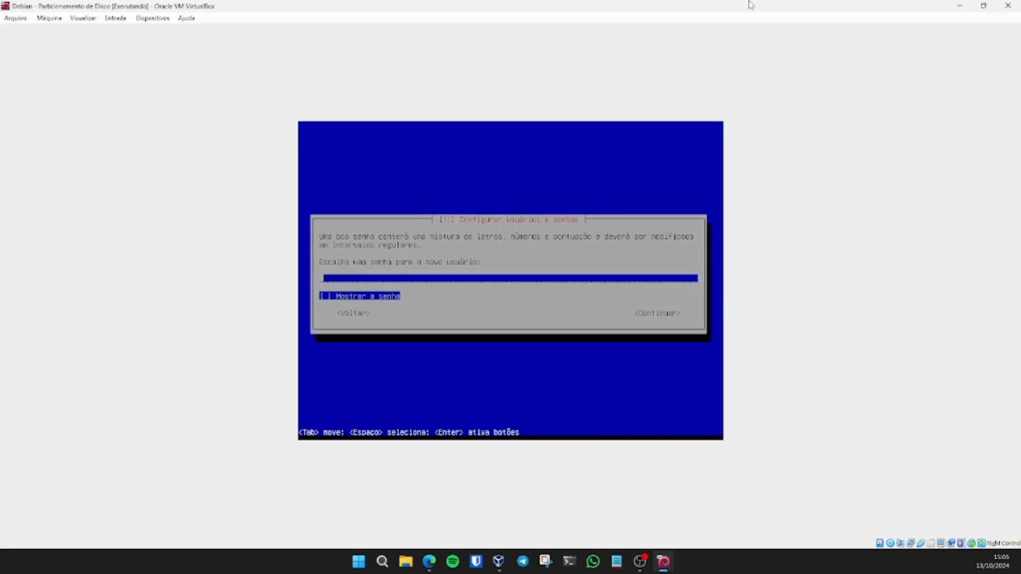
text(********************)
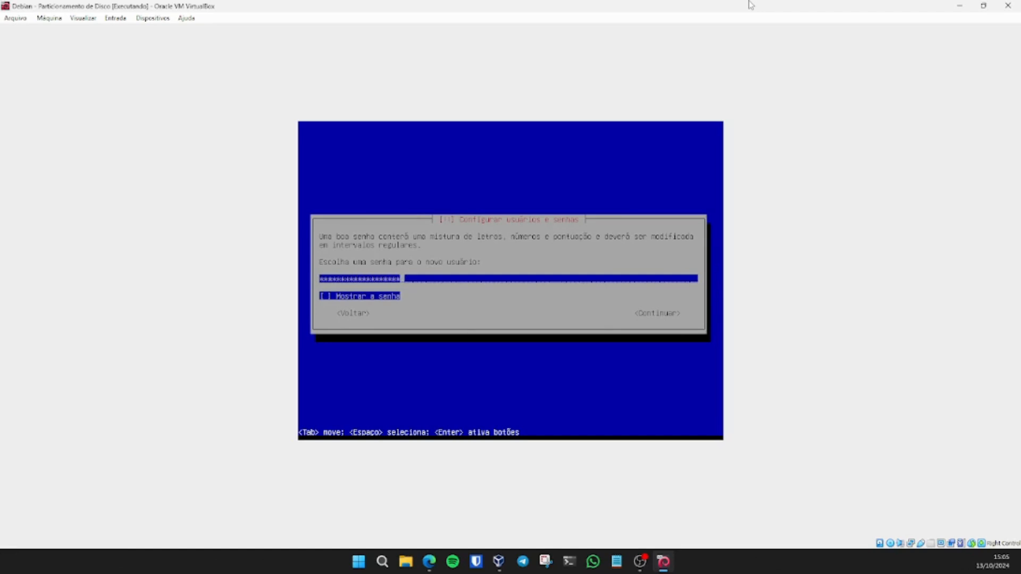
key(Return)
text(************)
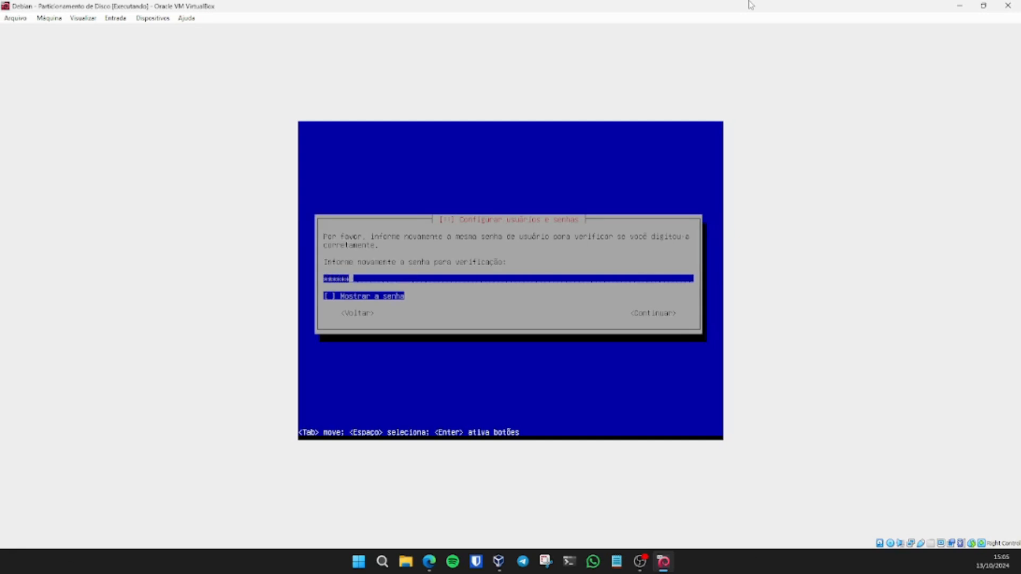
text(********)
key(Return)
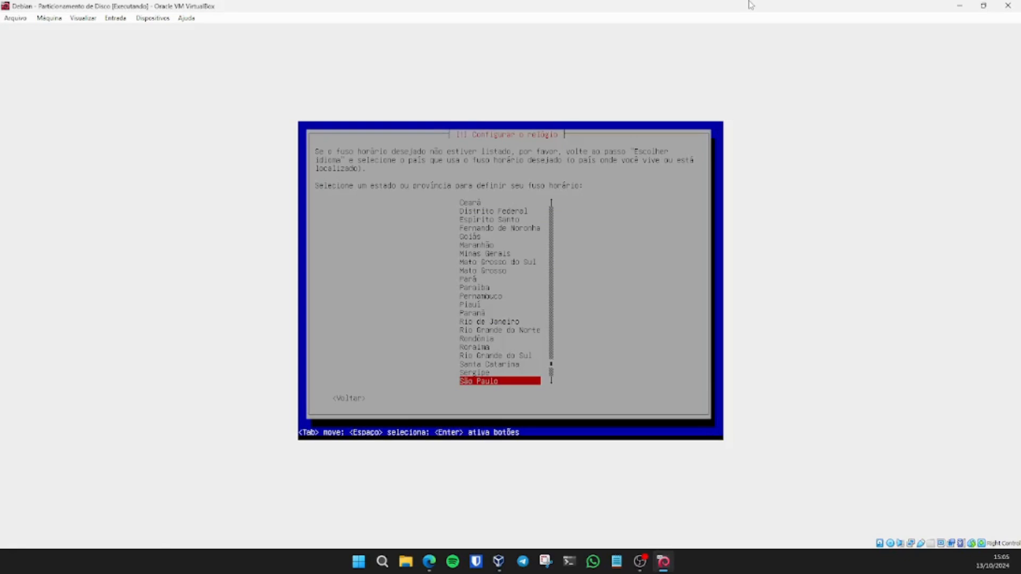
key(Return)
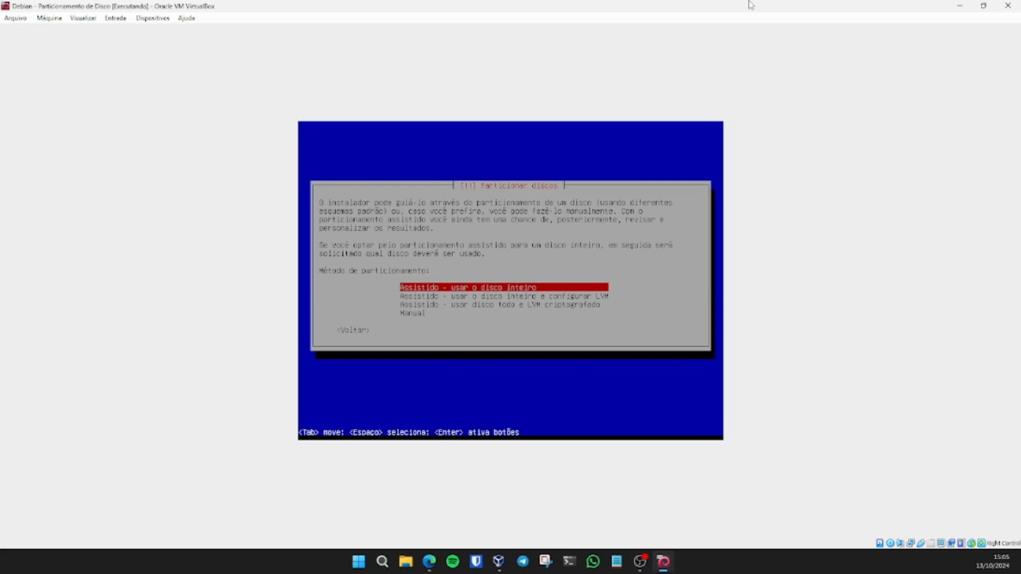
Step: Open the manual partition overview and briefly enter then leave iSCSI volume configuration
key(Down)
key(Down)
key(Down)
key(Return)
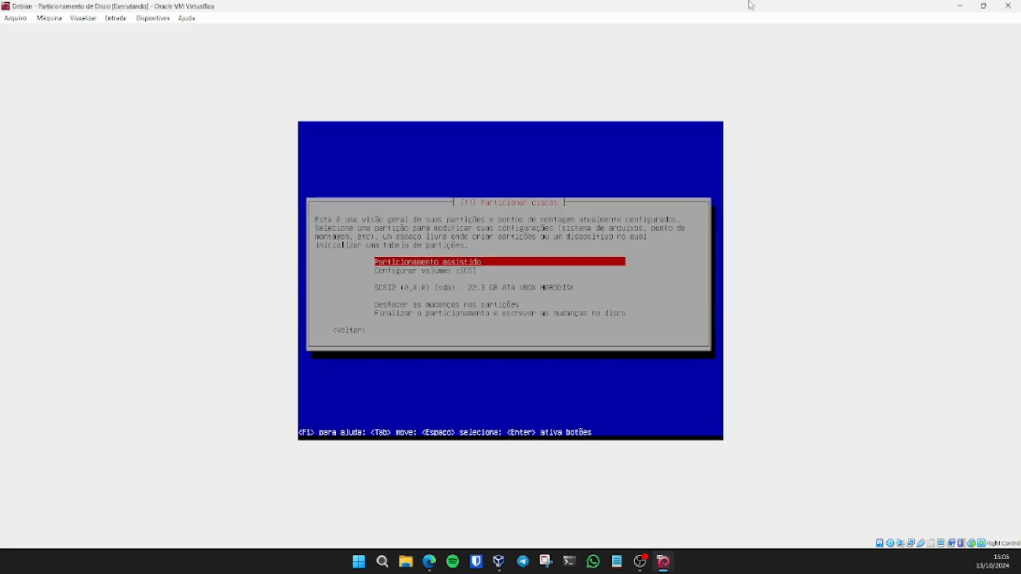
key(Down)
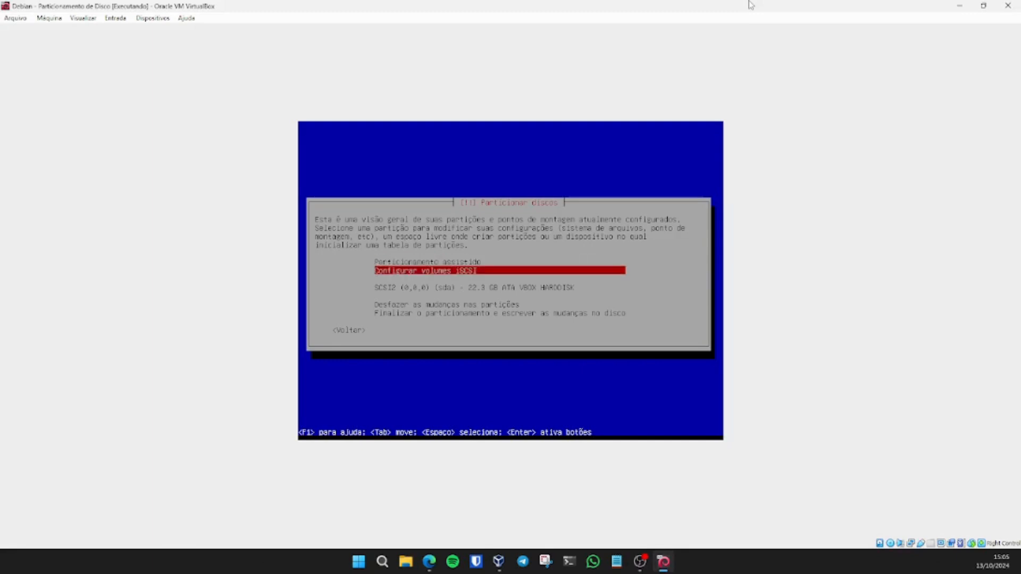
key(Up)
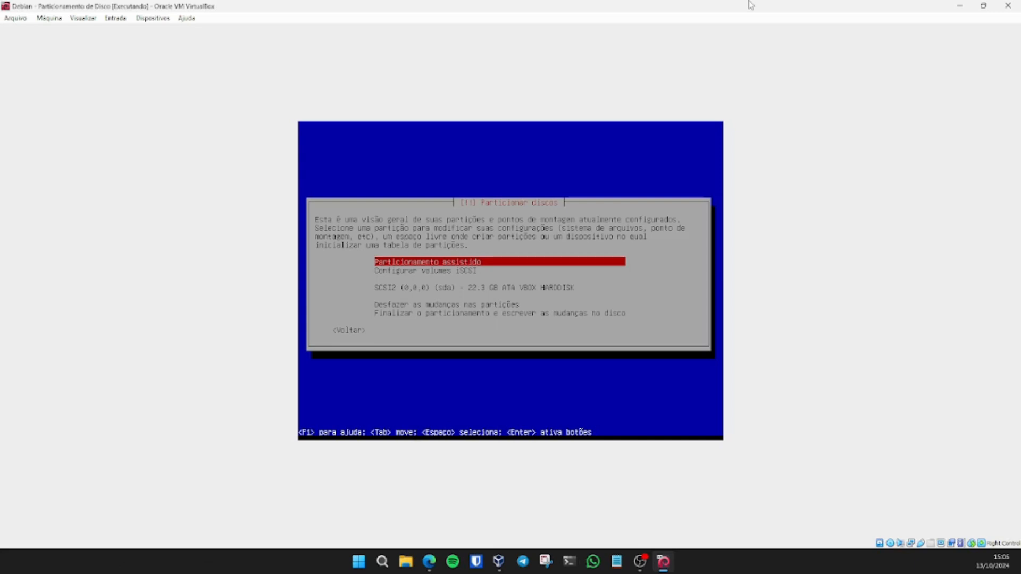
key(Down)
key(Return)
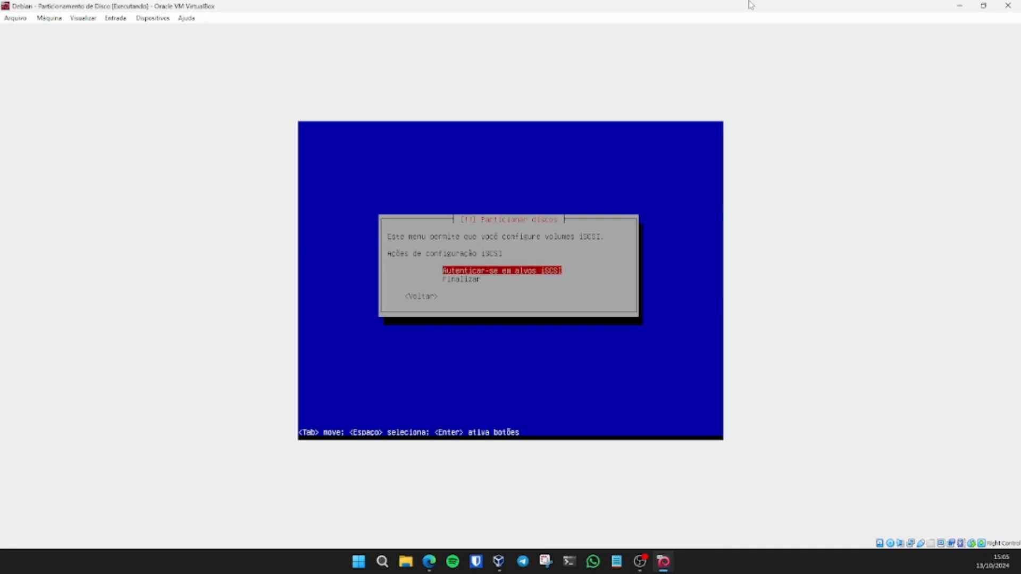
key(Down)
key(Tab)
key(Return)
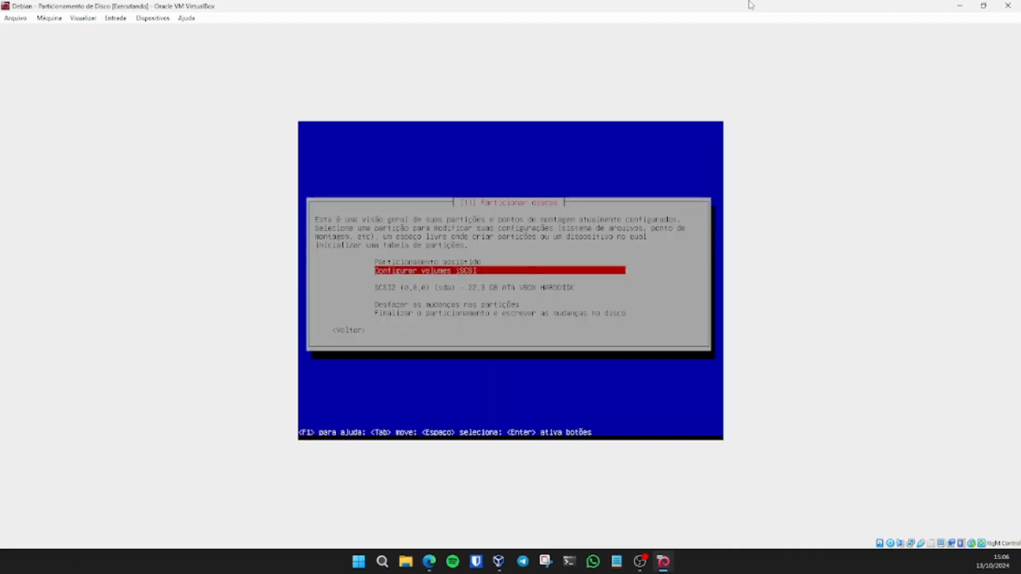
Step: Browse the guided partitioning methods (whole disk, LVM, encrypted LVM) and return to the overview
key(Up)
key(Return)
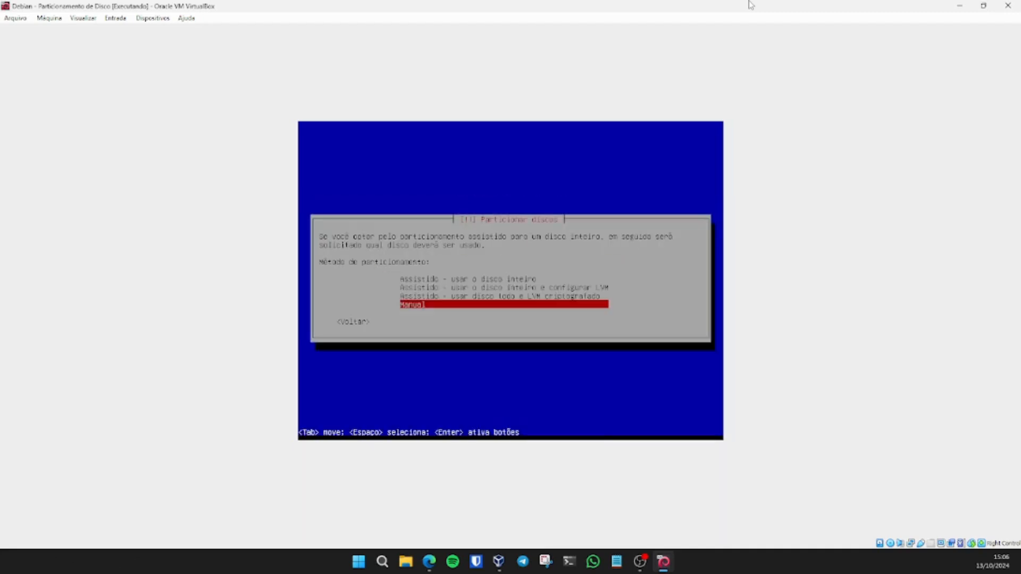
key(Up)
key(Up)
key(Up)
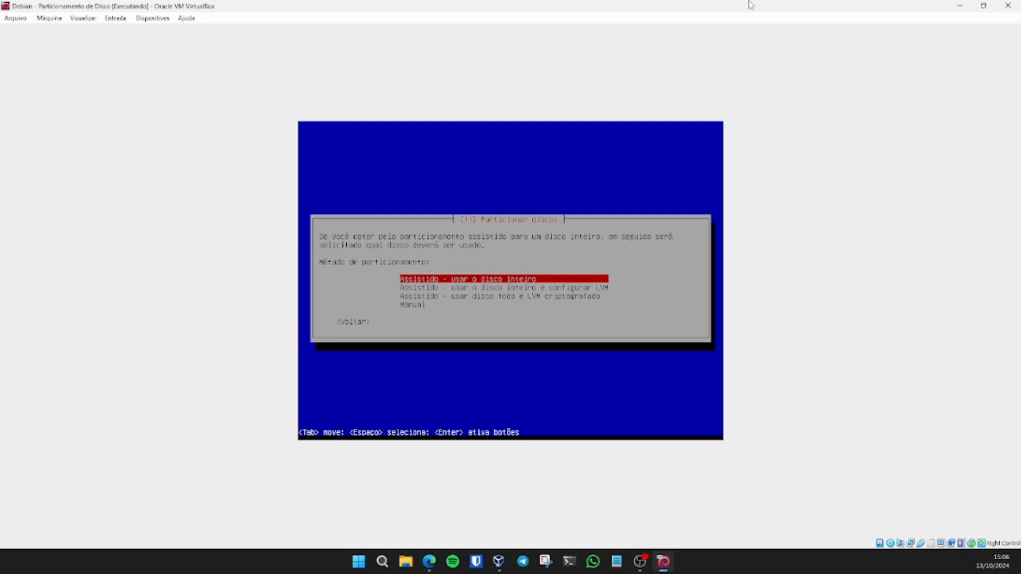
key(Down)
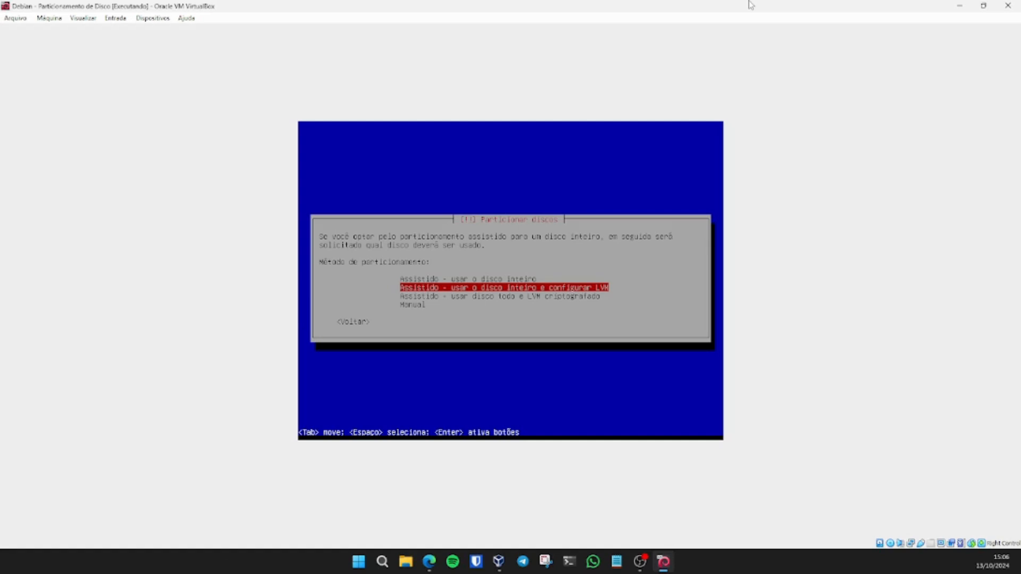
key(Down)
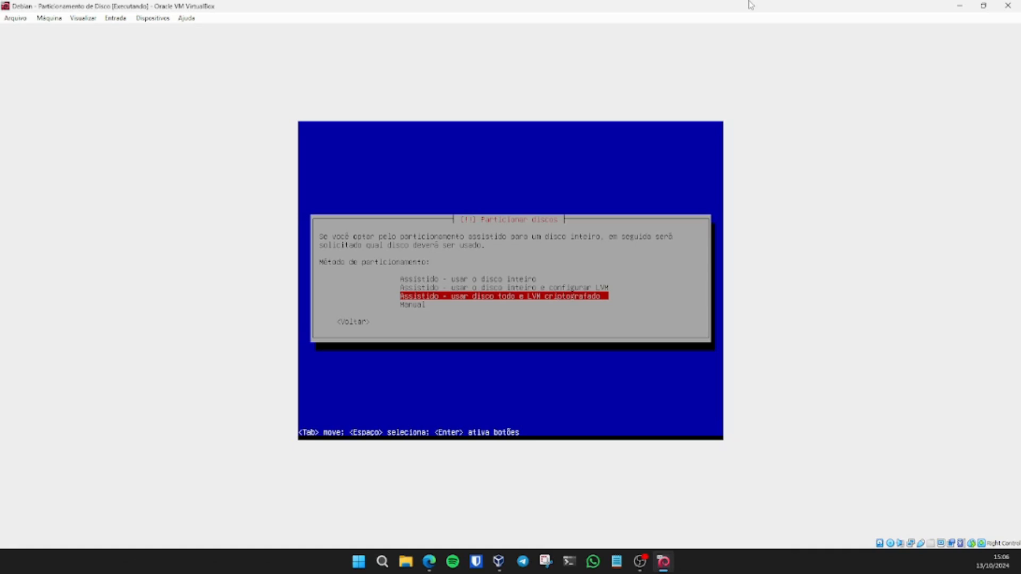
key(Escape)
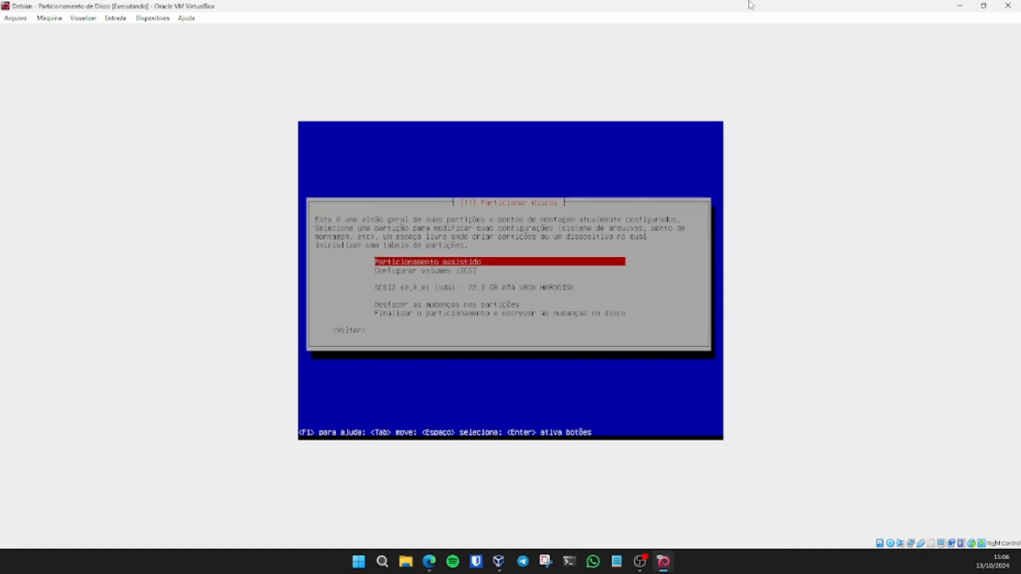
Step: Open iSCSI target login, cancel it, and return to the partition overview
key(Down)
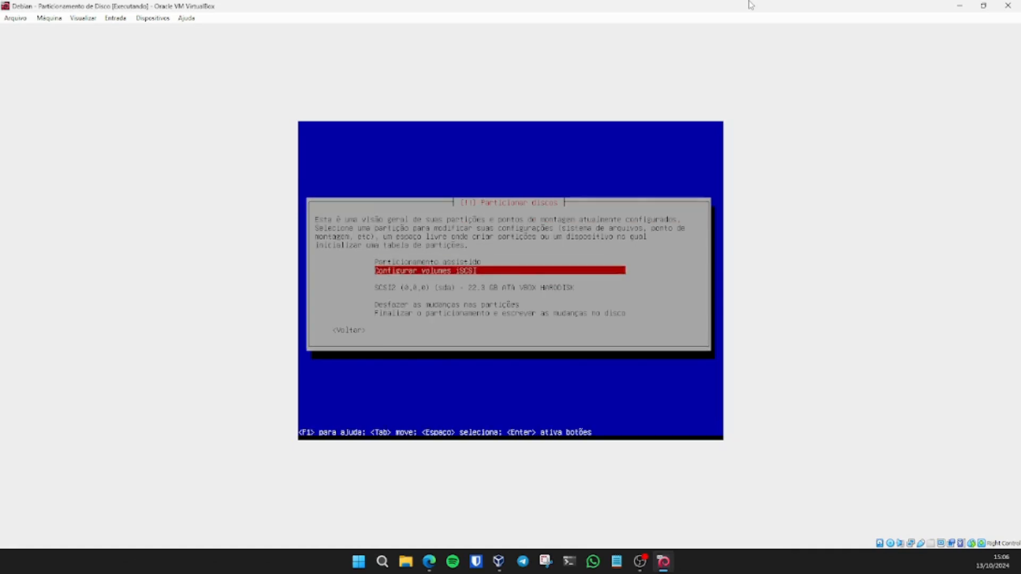
key(Return)
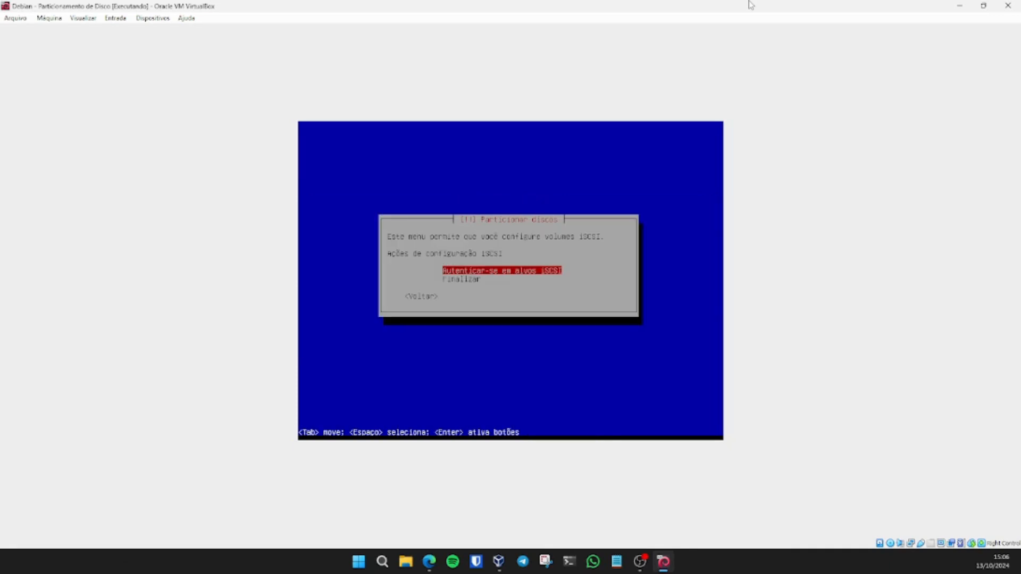
key(Return)
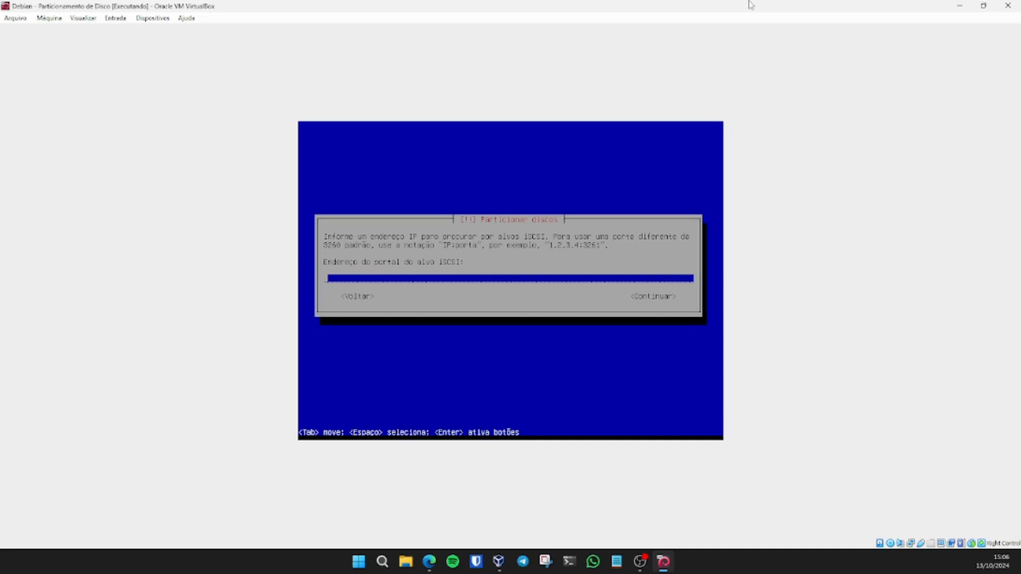
key(Tab)
key(Tab)
key(Return)
key(Down)
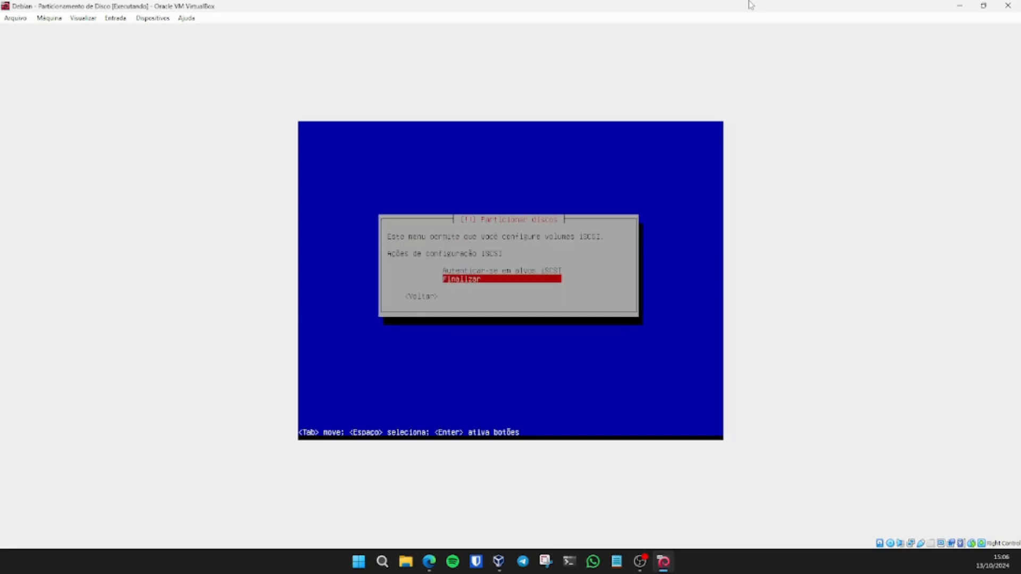
key(Tab)
key(Return)
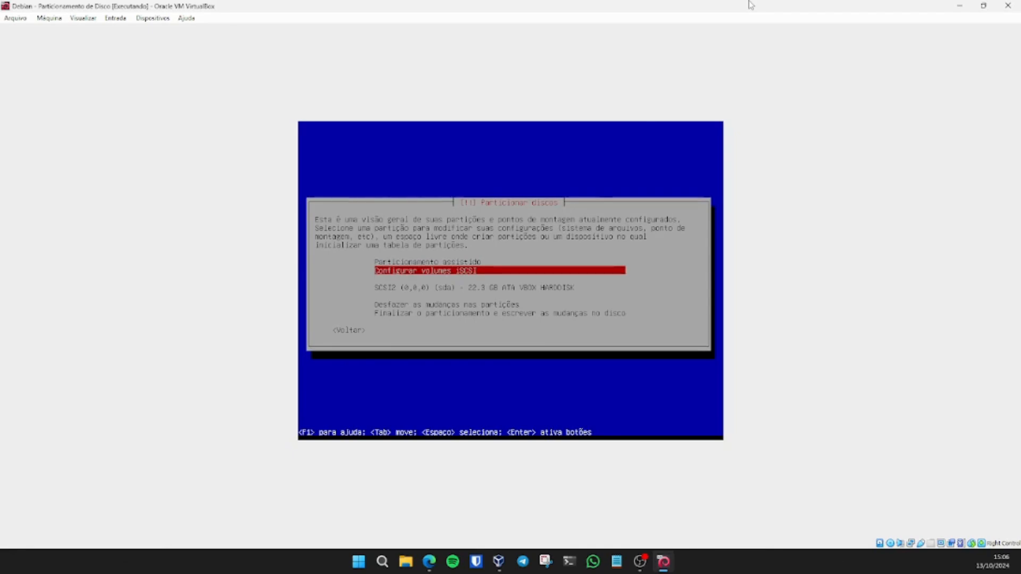
Step: Choose the guided 'Assistido - usar o disco inteiro' partitioning method
key(Up)
key(Return)
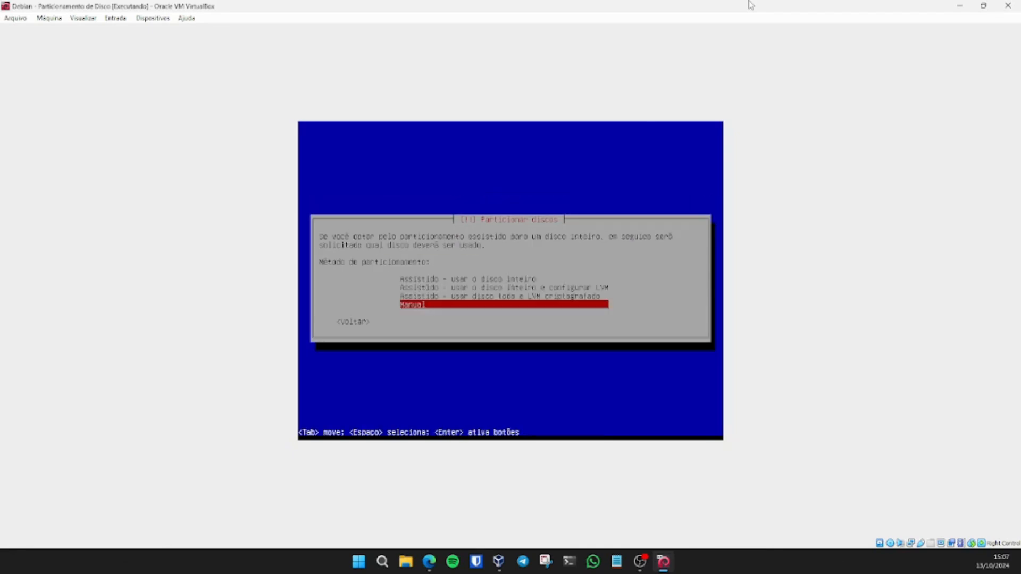
key(Return)
key(Down)
key(Down)
key(Down)
key(Up)
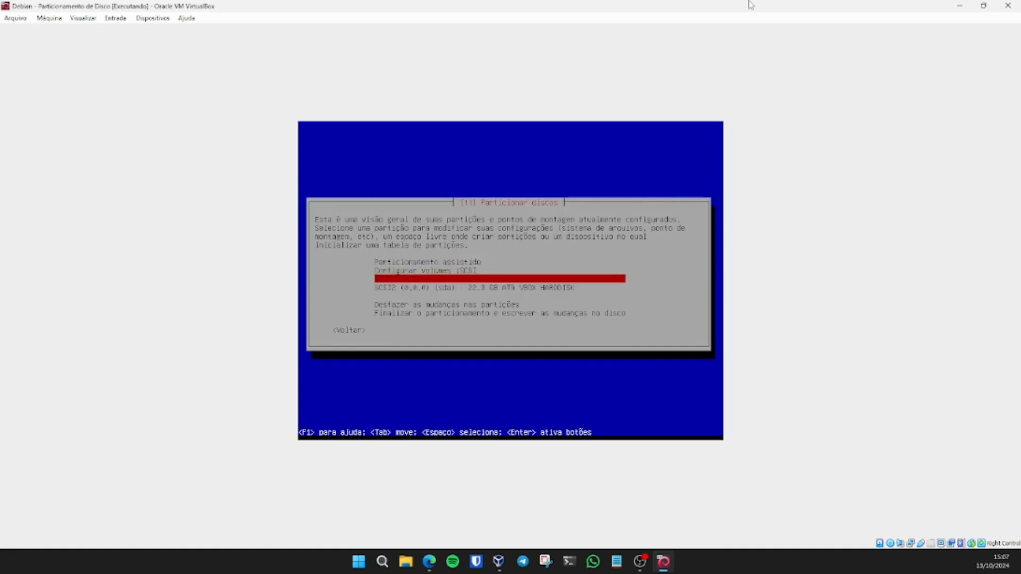
key(Up)
key(Down)
key(Down)
key(Down)
key(Up)
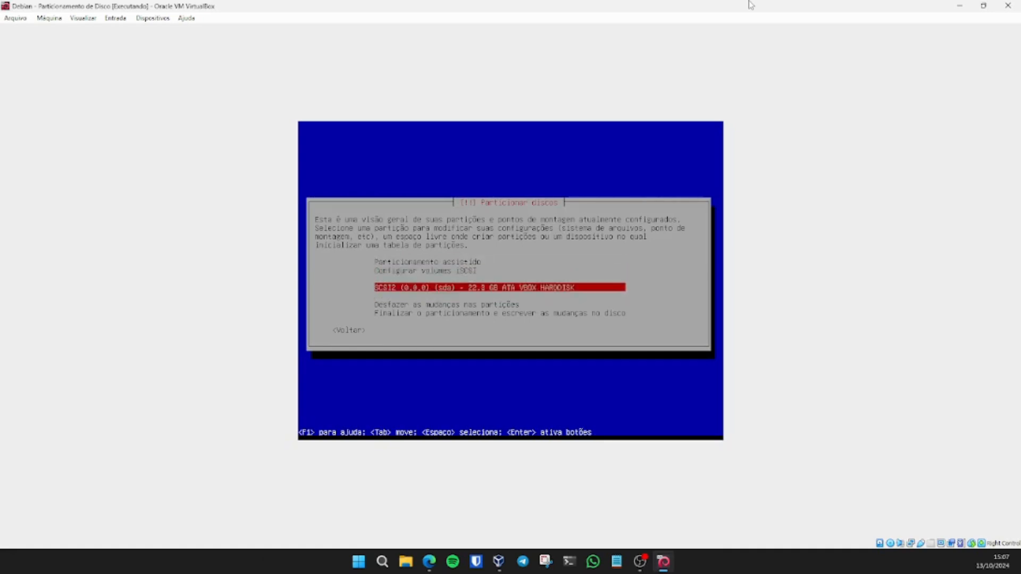
key(Up)
key(Up)
key(Up)
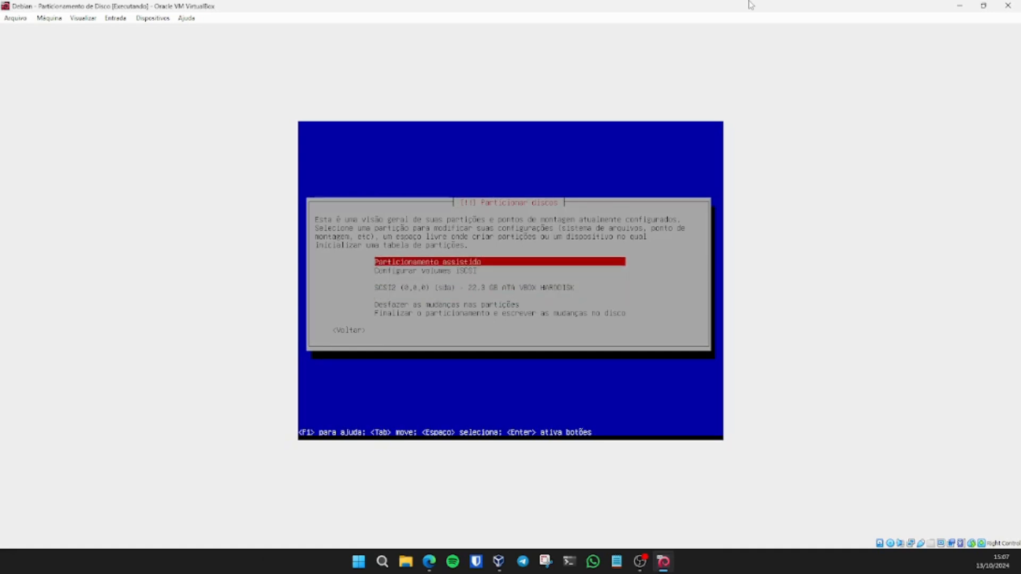
key(Return)
key(Up)
key(Up)
key(Up)
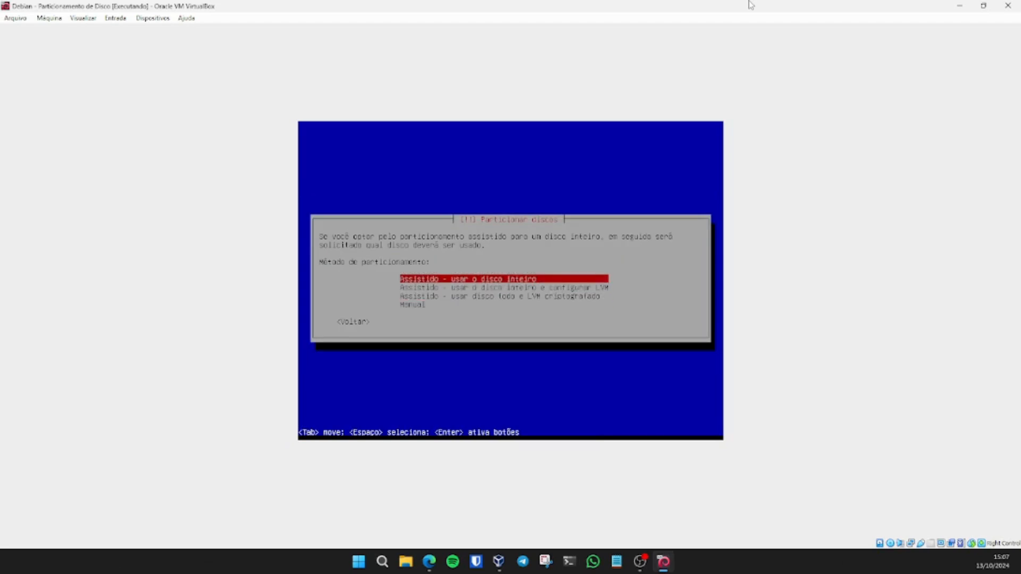
key(Return)
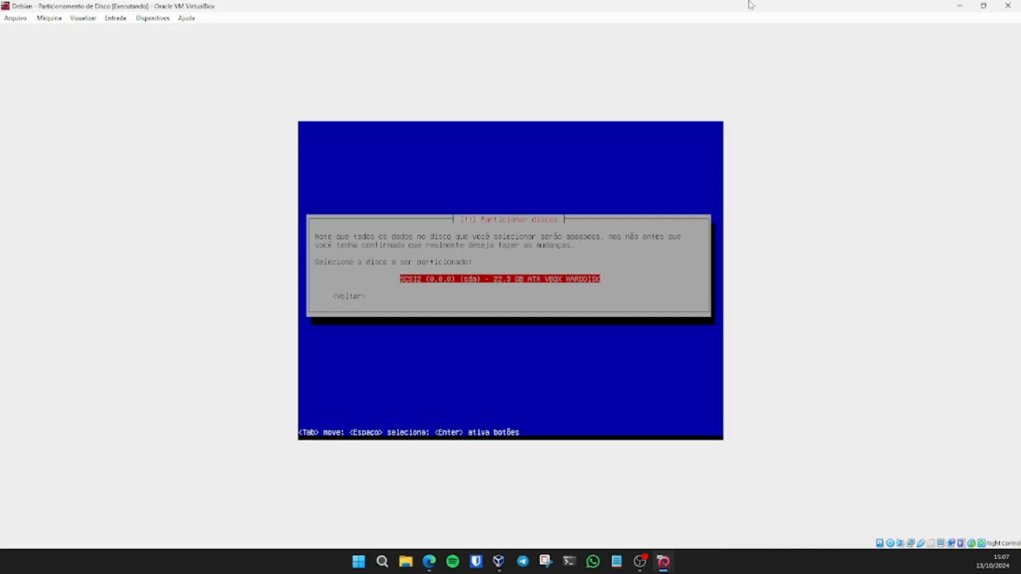
Step: Select the 22.3 GB SCSI2 (0,0,0) sda VBOX HARDDISK for partitioning
key(Return)
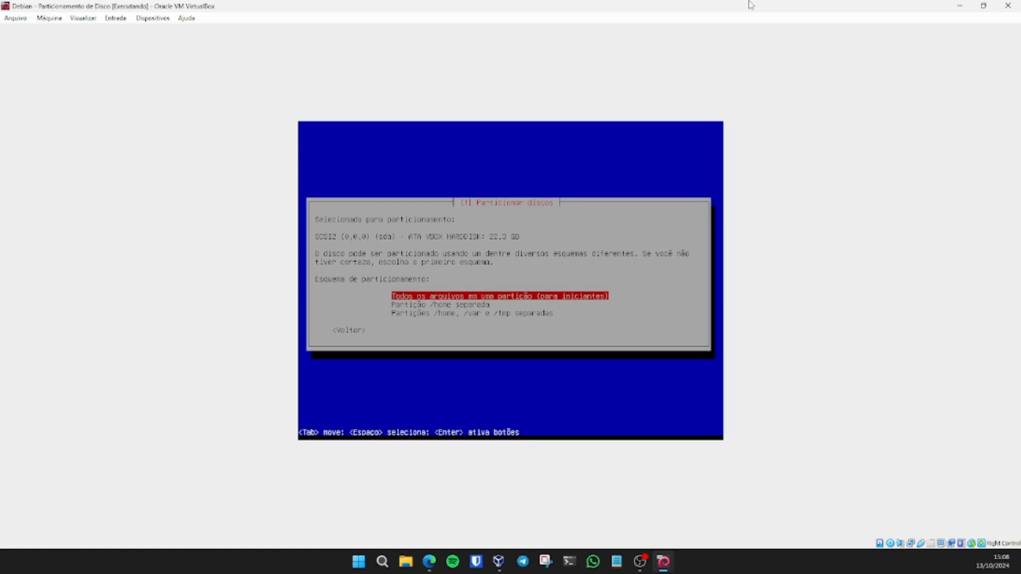
Step: Try the separate /home, /var, /tmp scheme, then back out to the installer's main steps
key(Down)
key(Down)
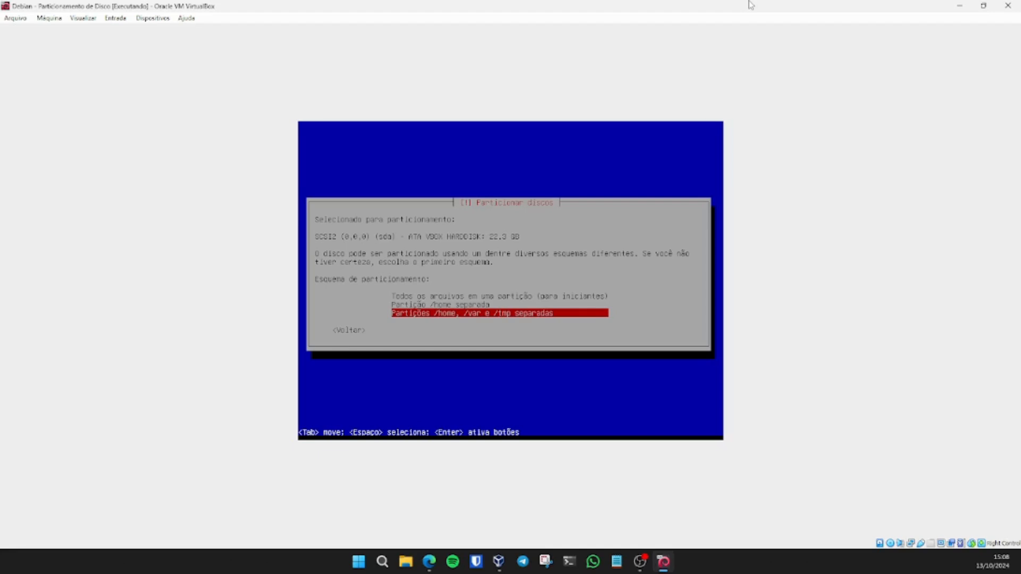
key(Return)
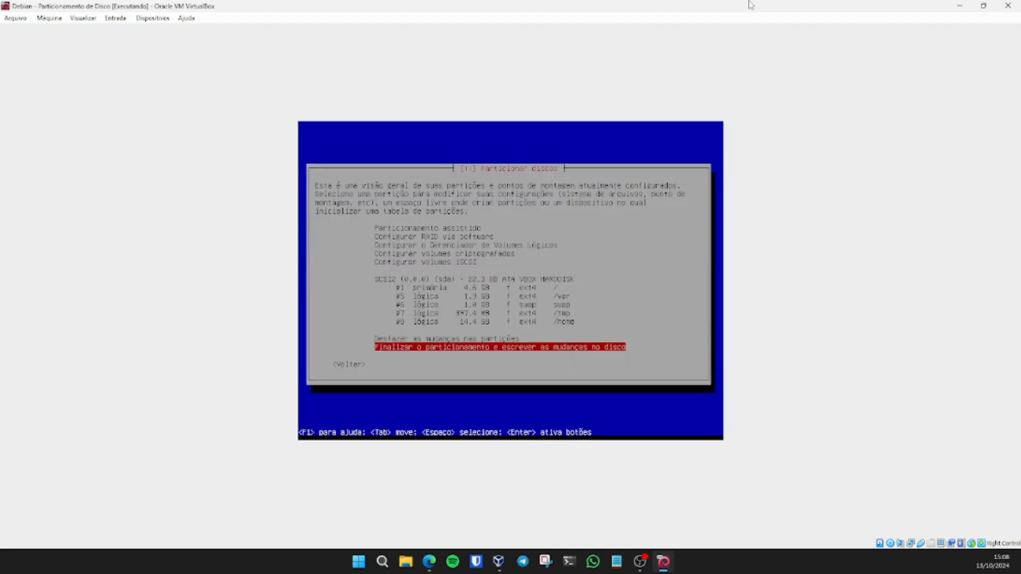
key(Tab)
key(Tab)
key(Tab)
key(Return)
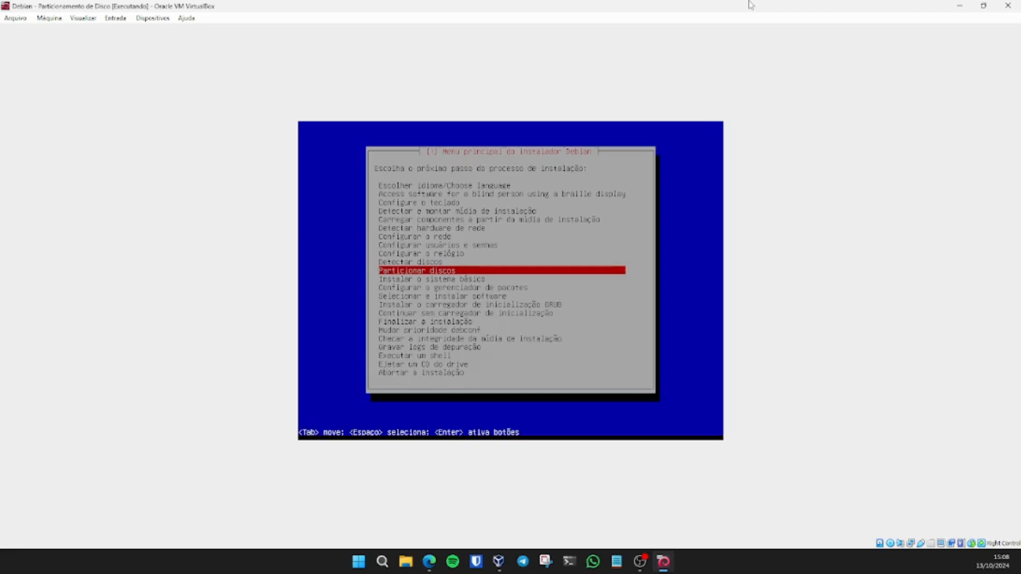
Step: Redo guided whole-disk partitioning with all files in one partition
key(Return)
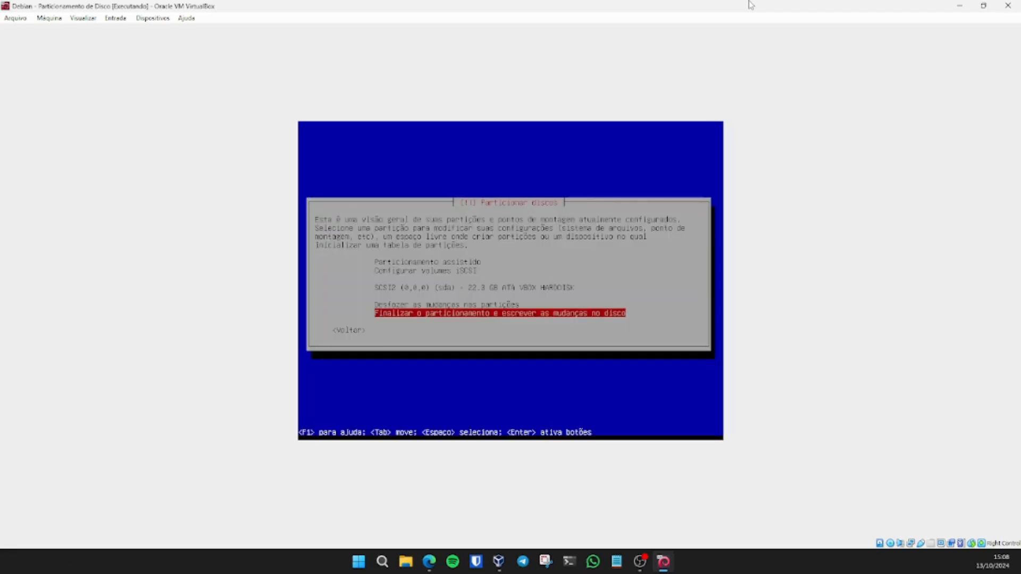
key(Up)
key(Up)
key(Up)
key(Up)
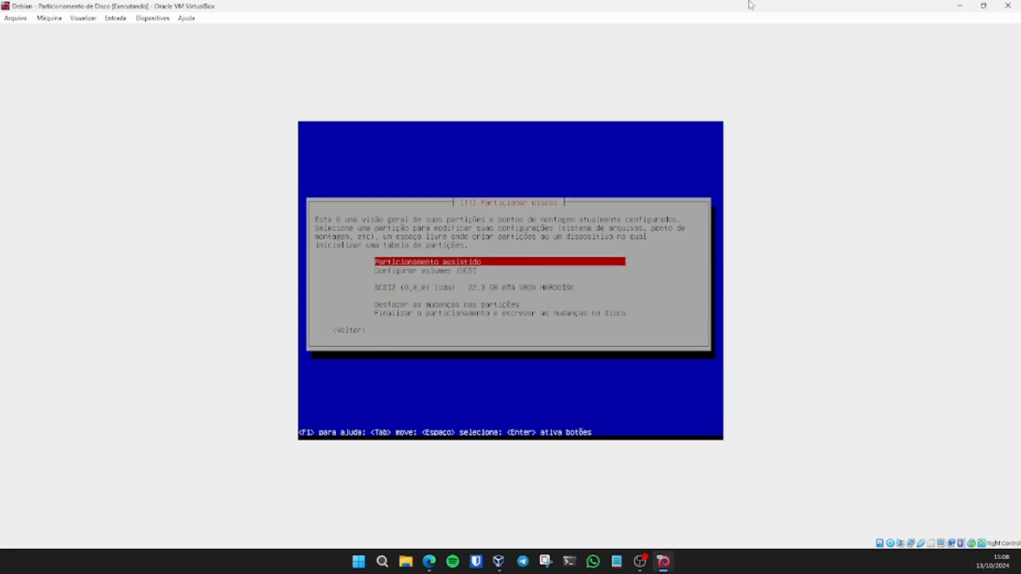
key(Return)
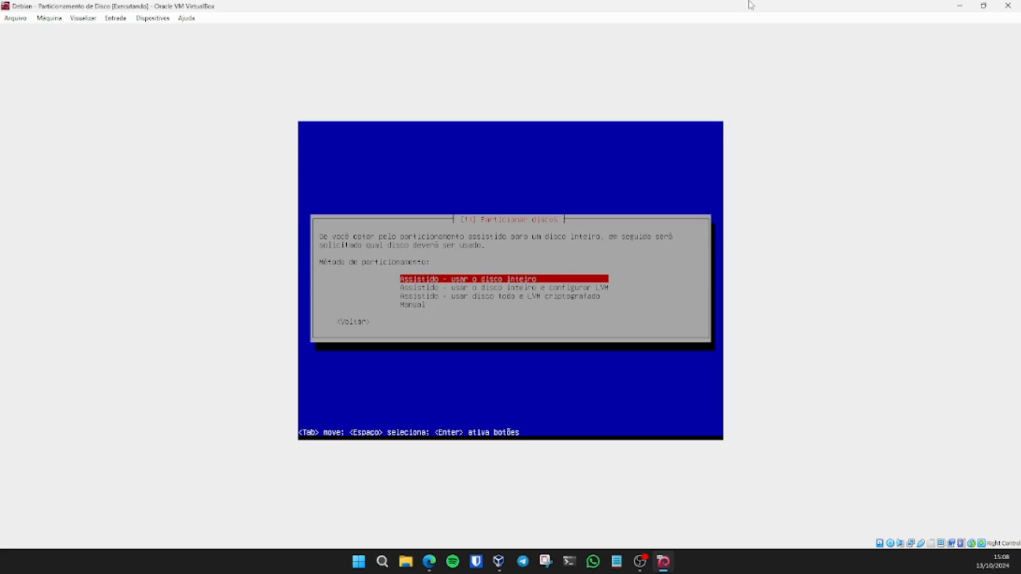
key(Return)
key(Return)
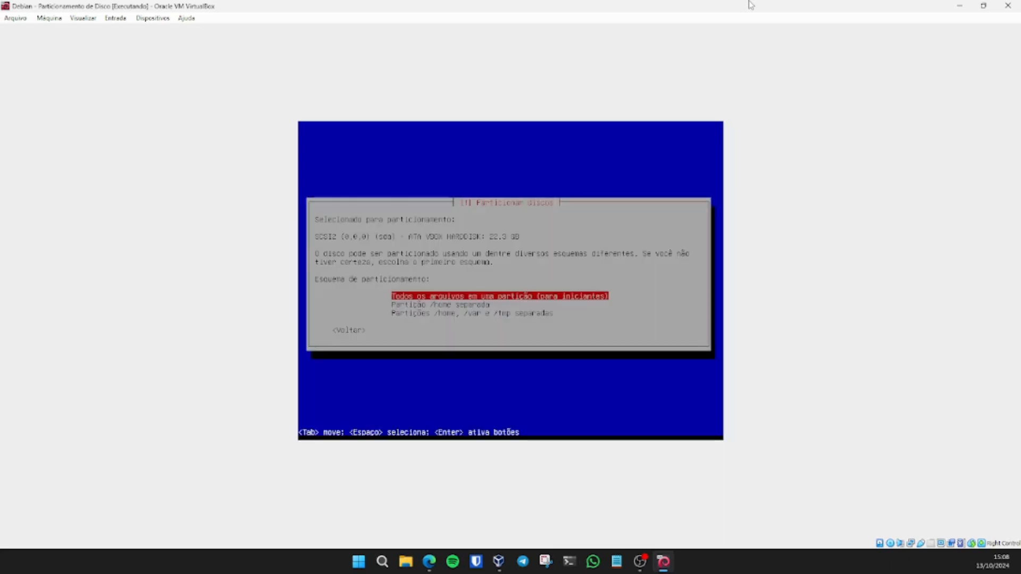
key(Return)
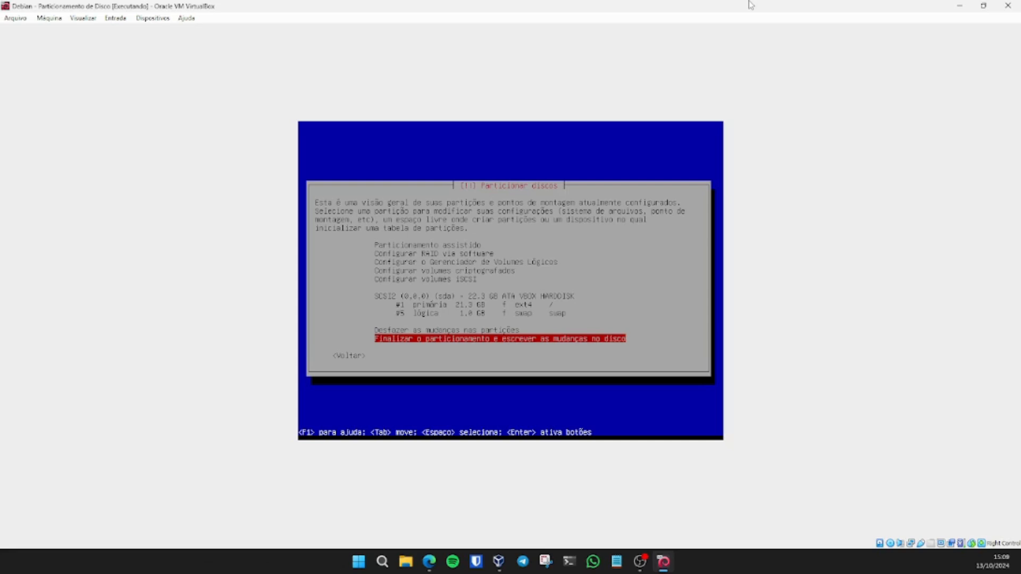
Step: Browse the partitioning options (RAID, LVM, encrypted volumes) and enter then leave iSCSI setup
key(Up)
key(Up)
key(Up)
key(Up)
key(Up)
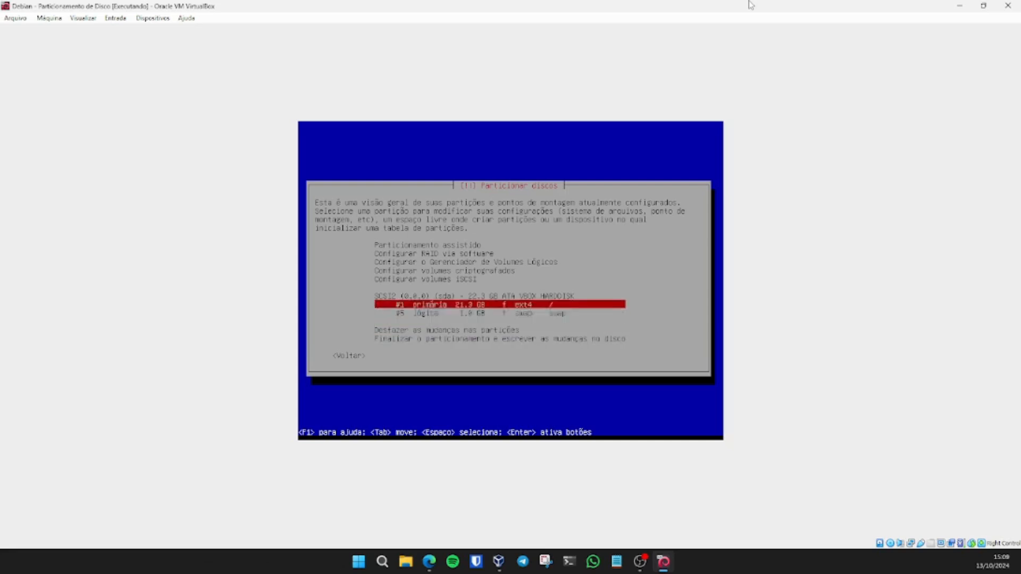
key(Up)
key(Up)
key(Up)
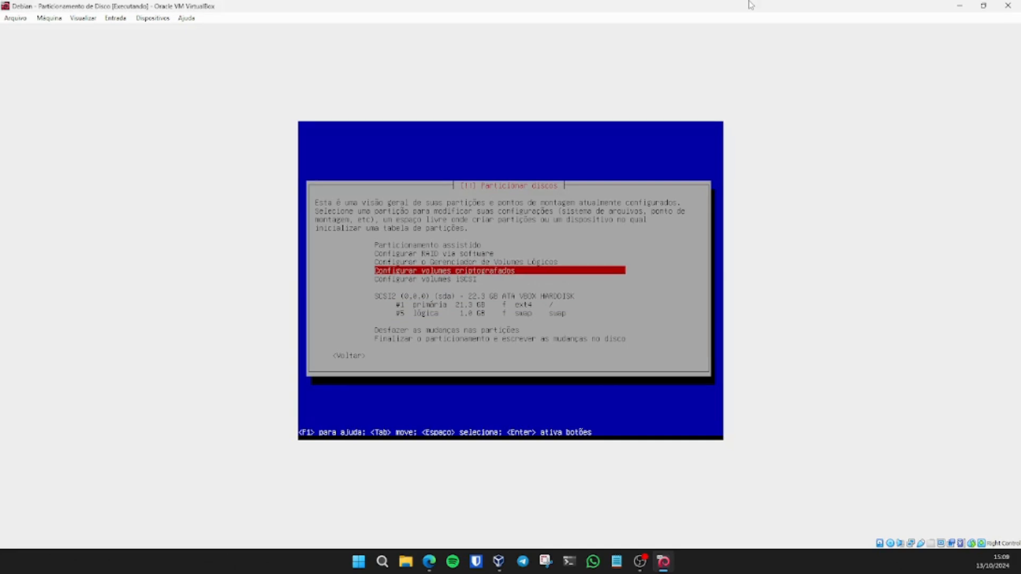
key(Up)
key(Up)
key(Up)
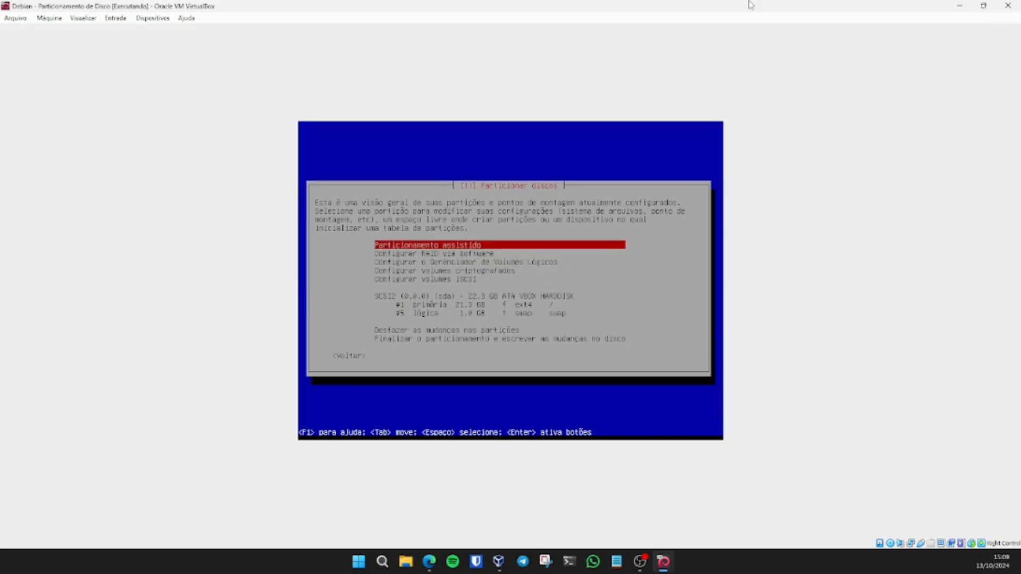
key(Down)
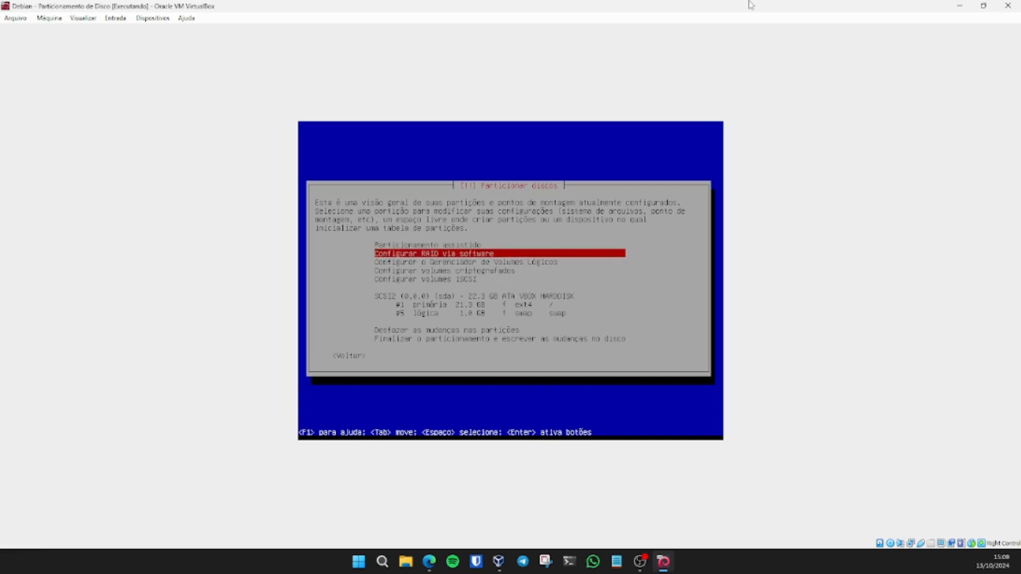
key(Down)
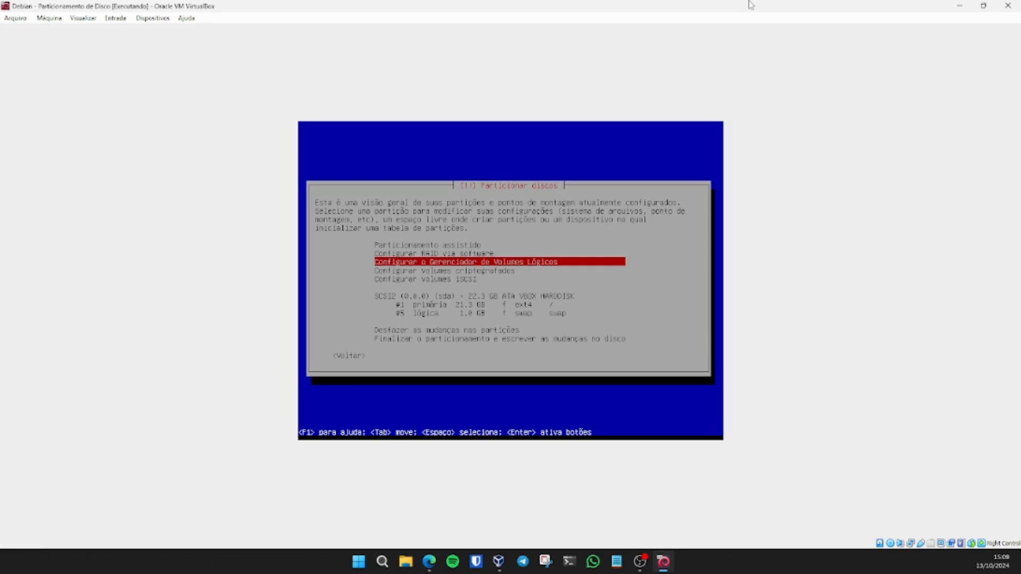
key(Down)
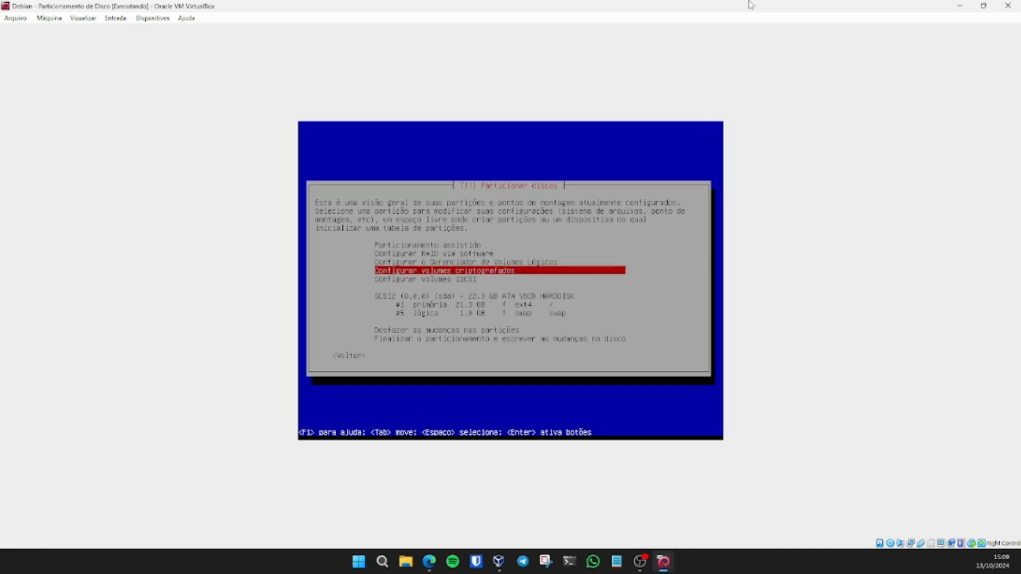
key(Down)
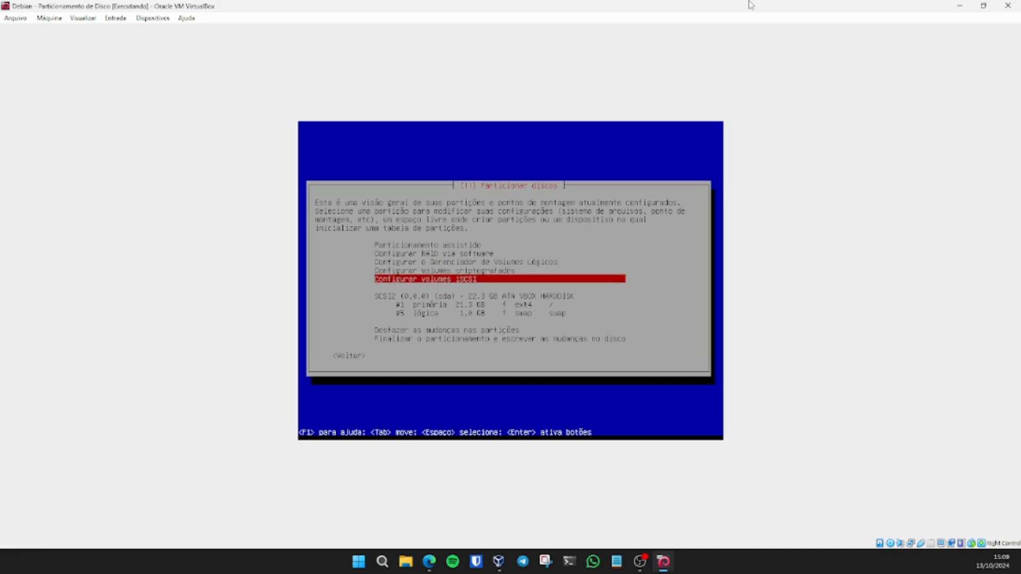
key(Return)
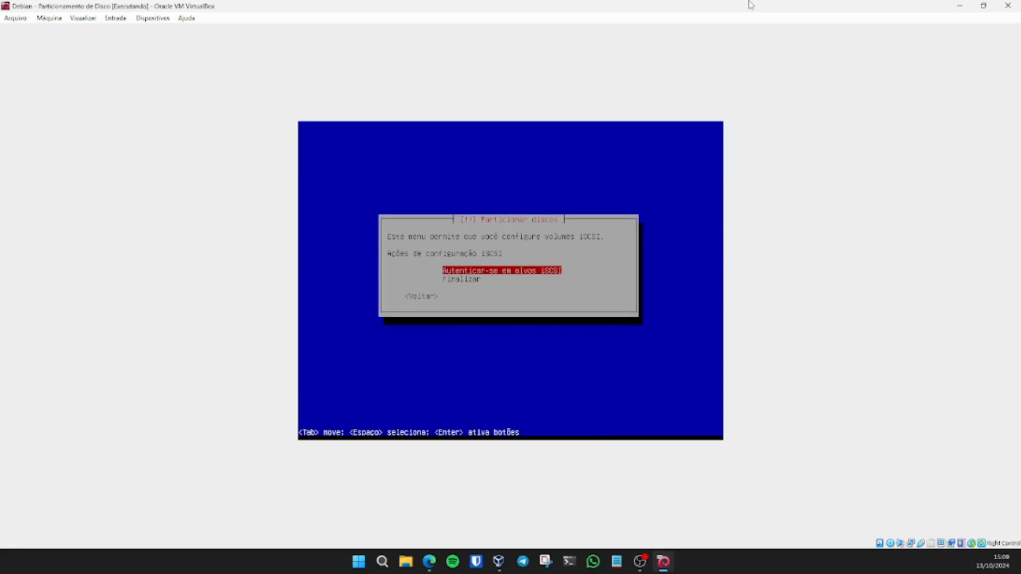
key(Tab)
key(Return)
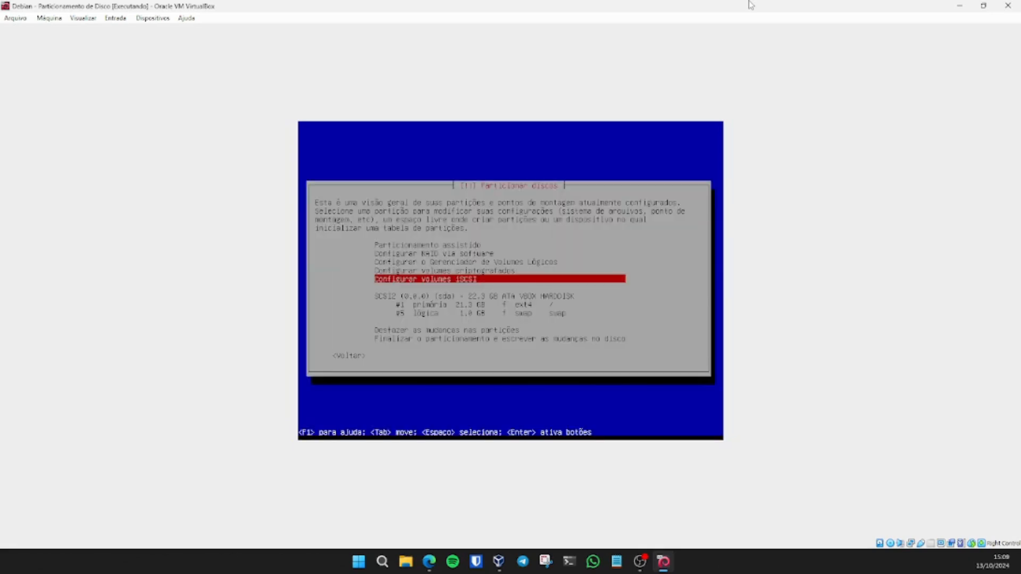
Step: Open the settings of the 1.0 GB swap partition #5
key(Down)
key(Down)
key(Down)
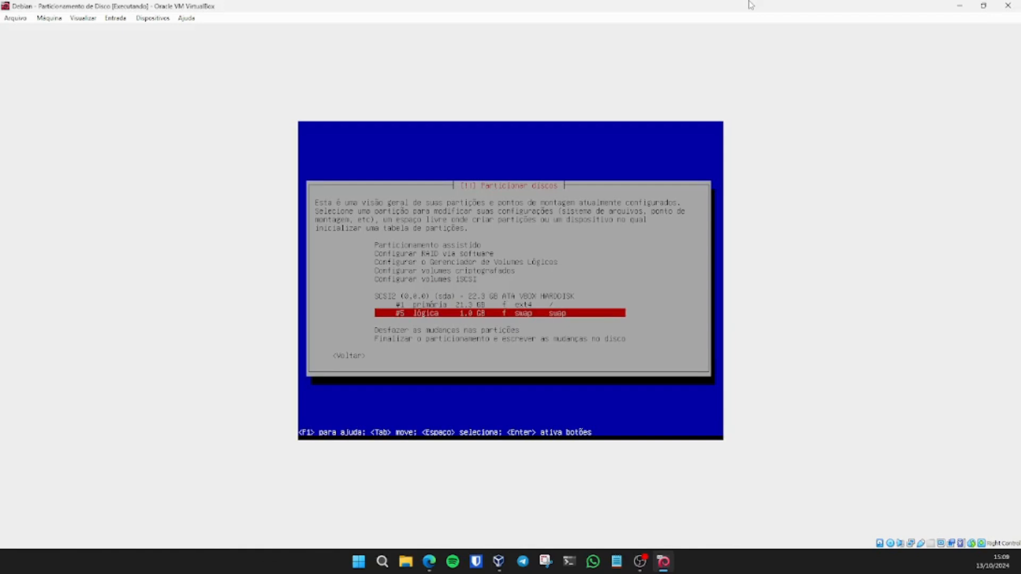
key(Up)
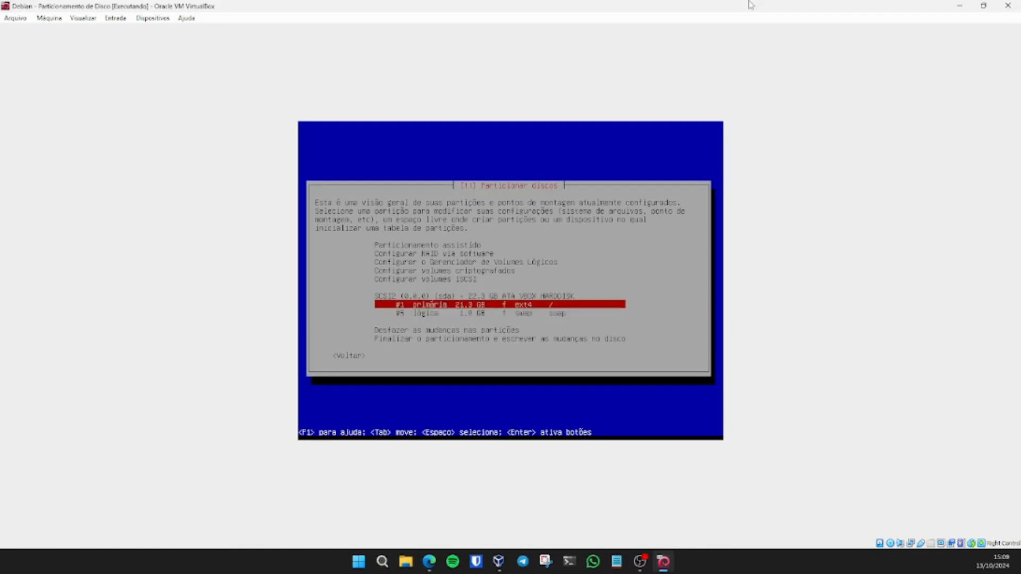
key(Down)
key(Return)
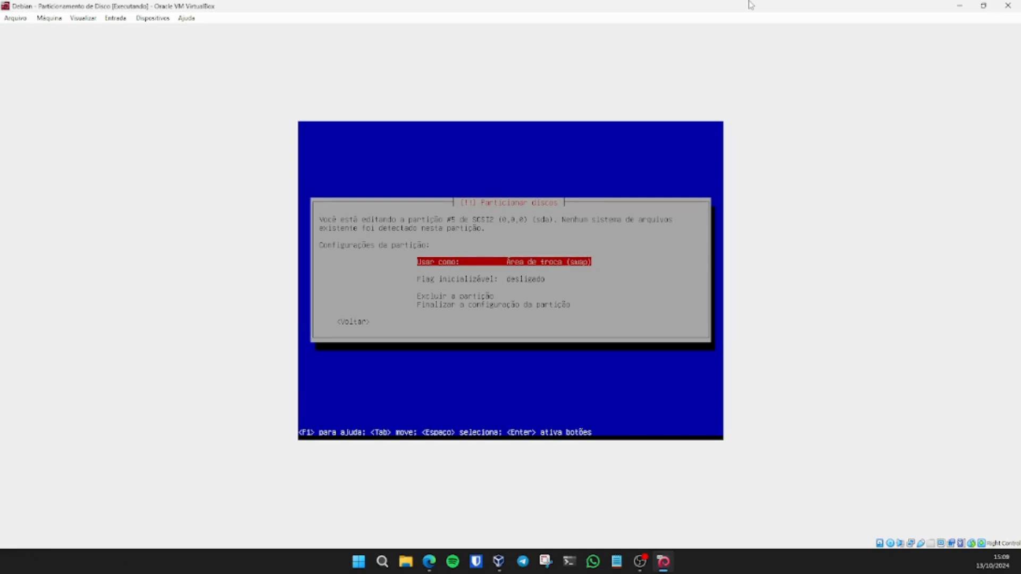
Step: Leave swap partition #5 unchanged and open the 21.3 GB root partition #1 settings
key(Down)
key(Down)
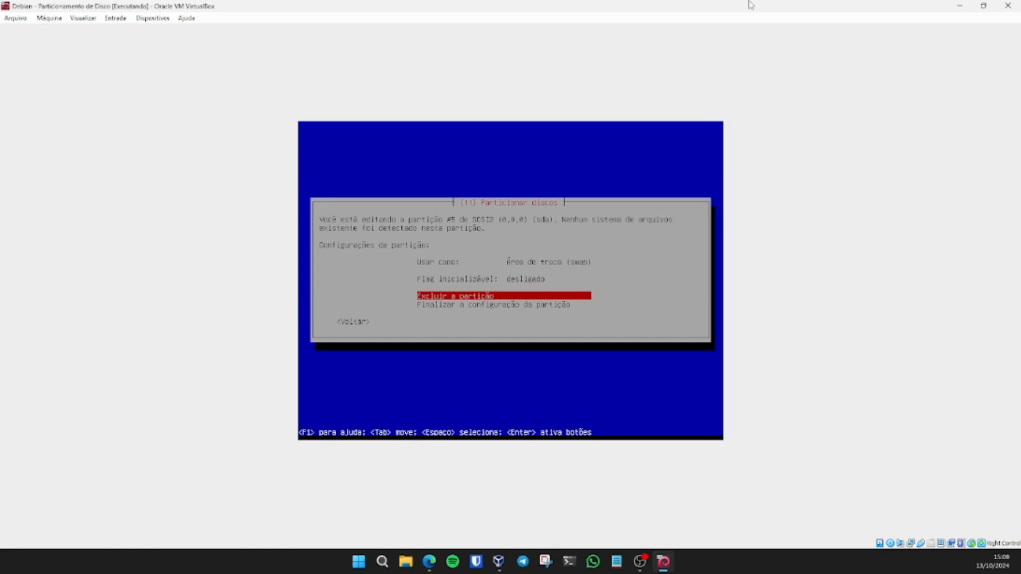
key(Tab)
key(Return)
key(Up)
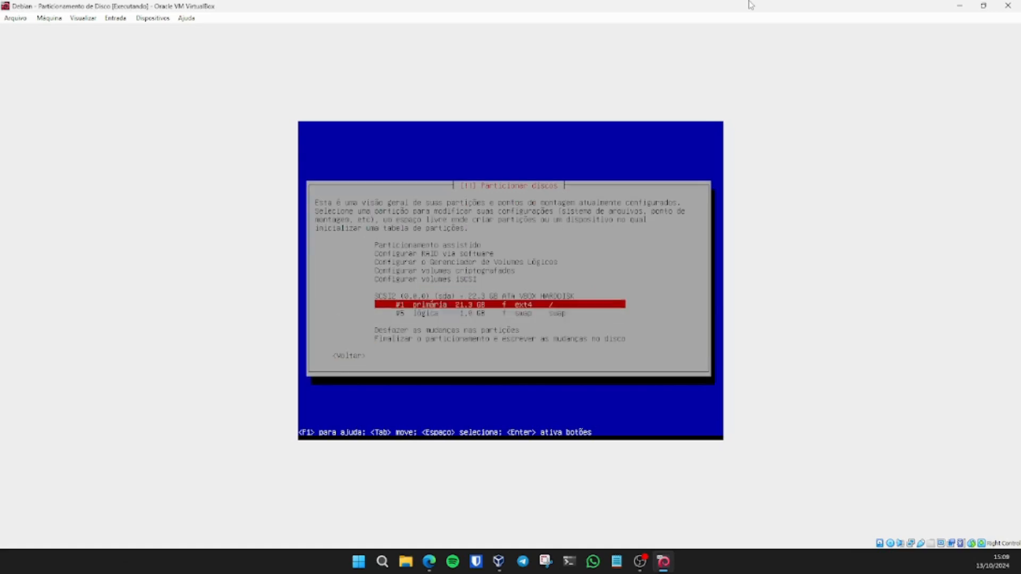
key(Return)
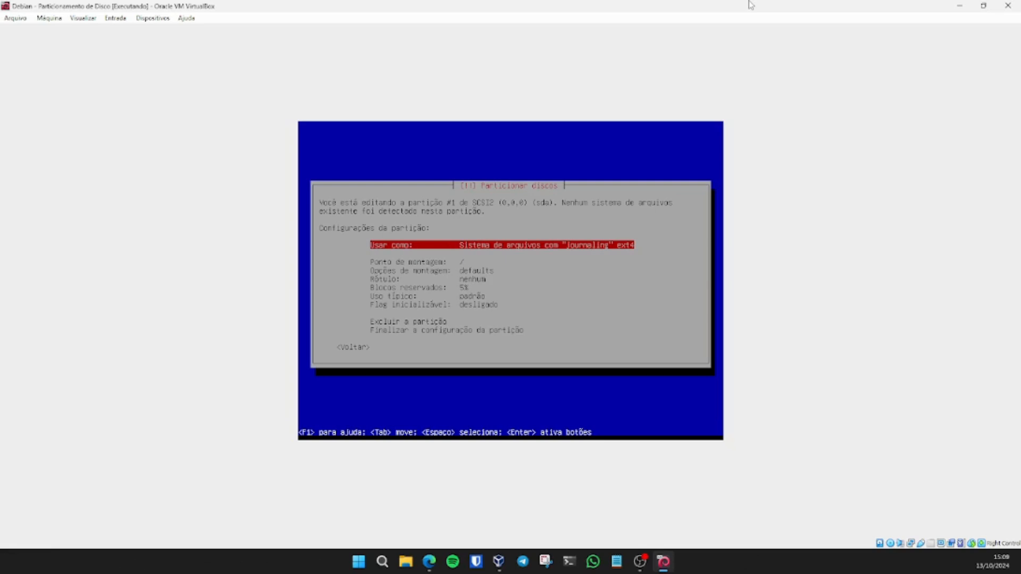
Step: Return from the root partition settings unchanged and pick 'Desfazer as mudanças nas partições'
key(Down)
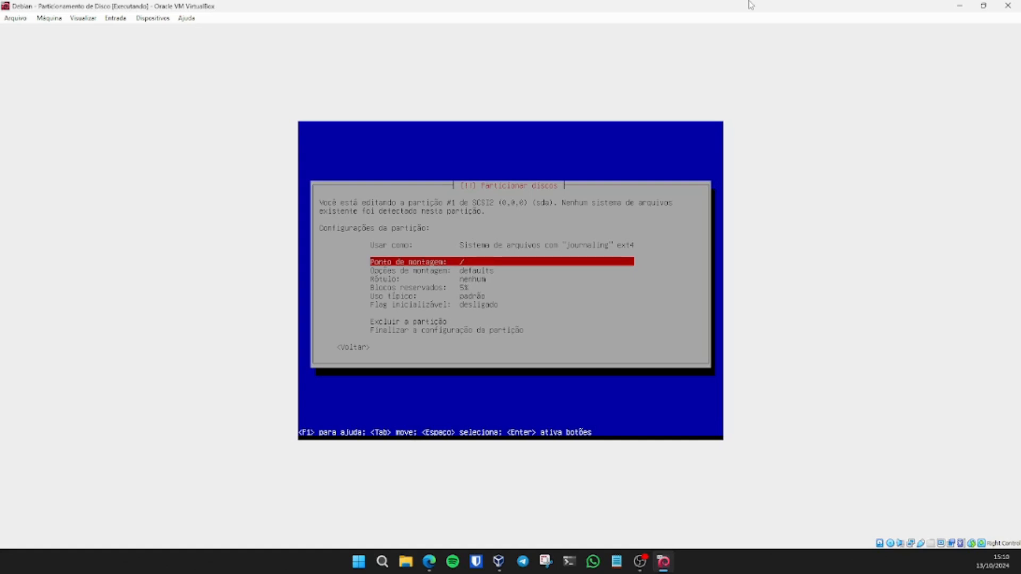
key(Down)
key(Down)
key(Down)
key(Down)
key(Down)
key(Down)
key(Down)
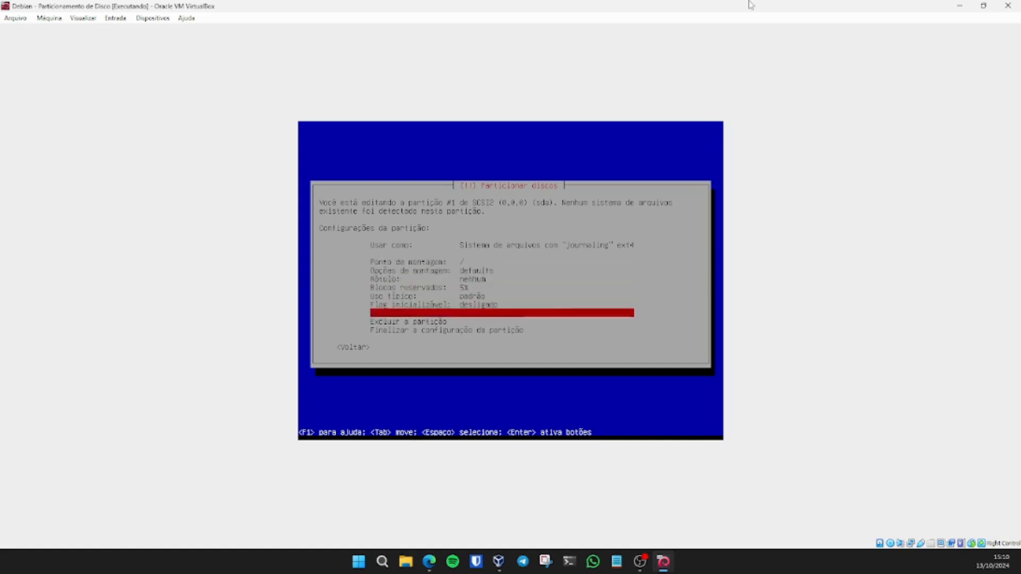
key(Tab)
key(Return)
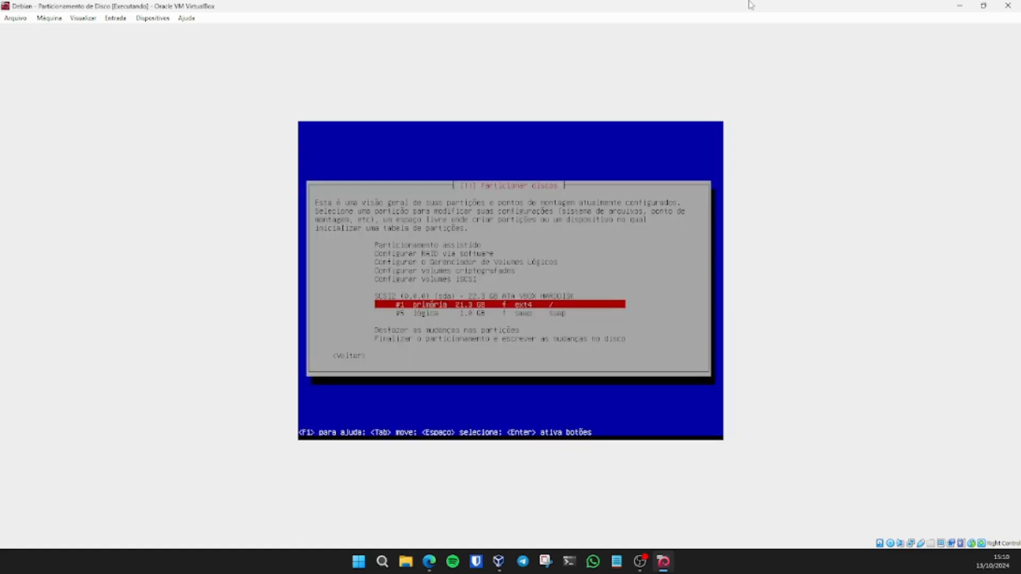
key(Down)
key(Down)
Step: Undo the partition changes and guided-partition all of sda with separate /home, /var and /tmp
key(Return)
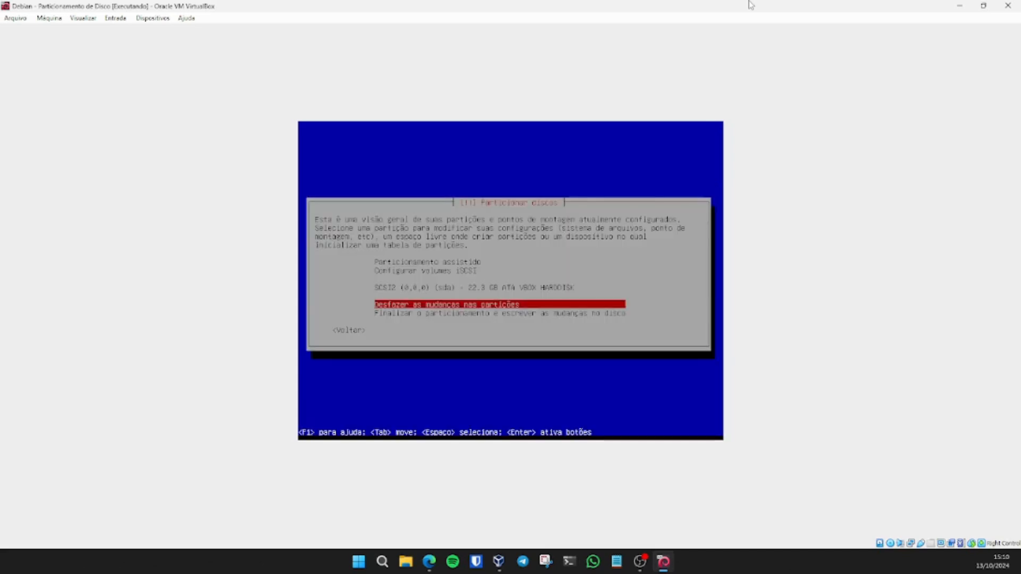
key(Up)
key(Up)
key(Up)
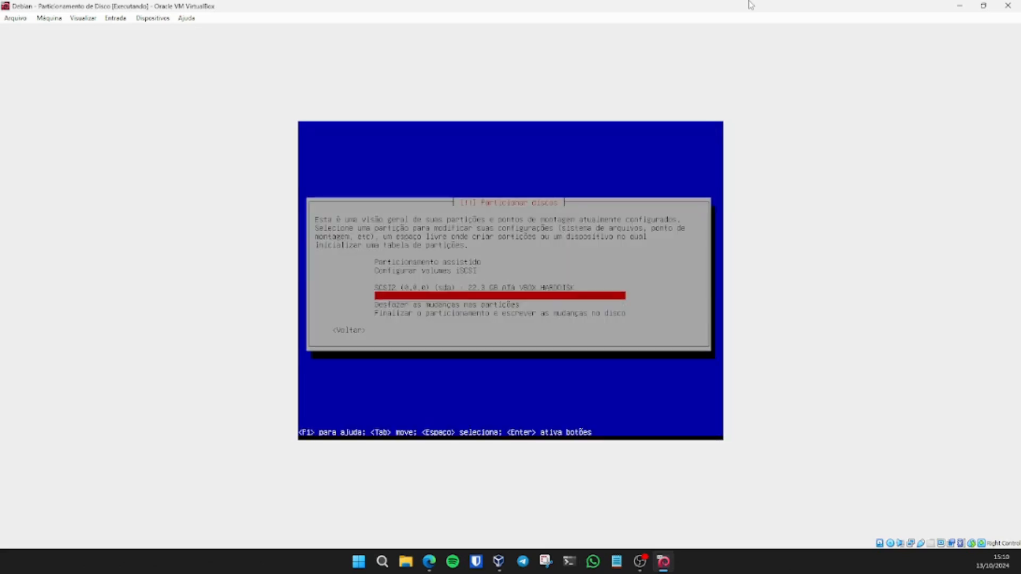
key(Return)
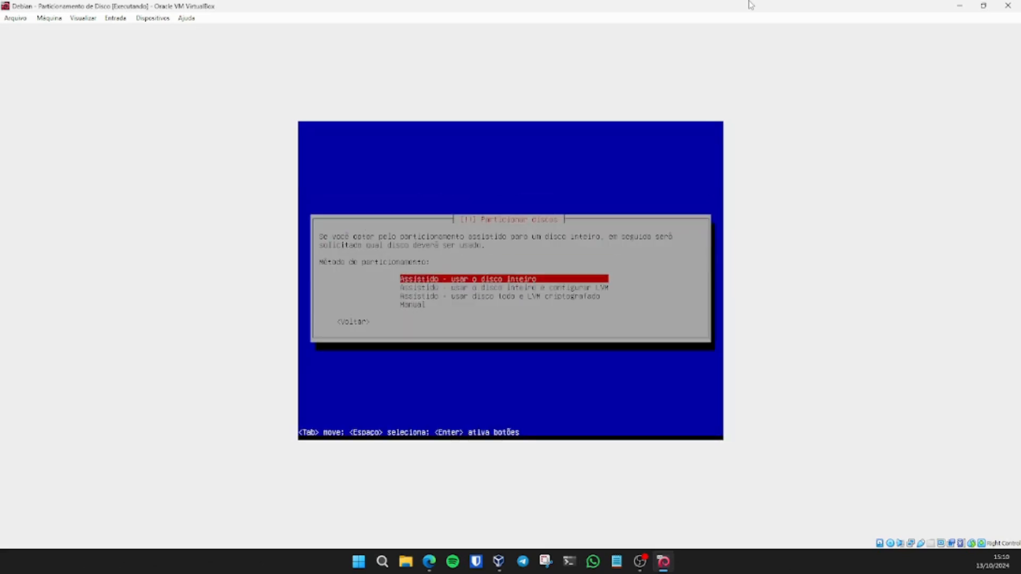
key(Return)
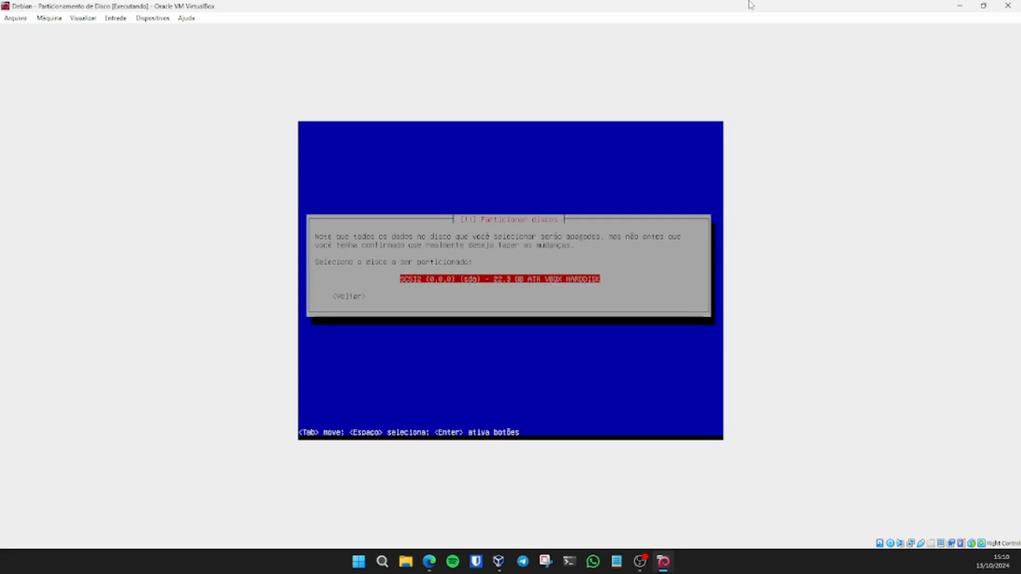
key(Return)
key(Down)
key(Down)
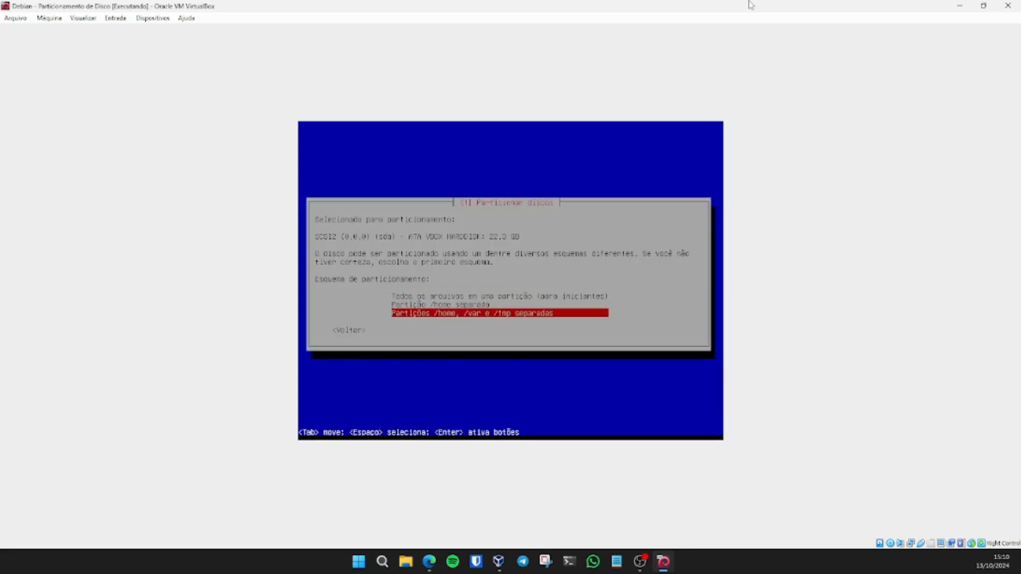
key(Return)
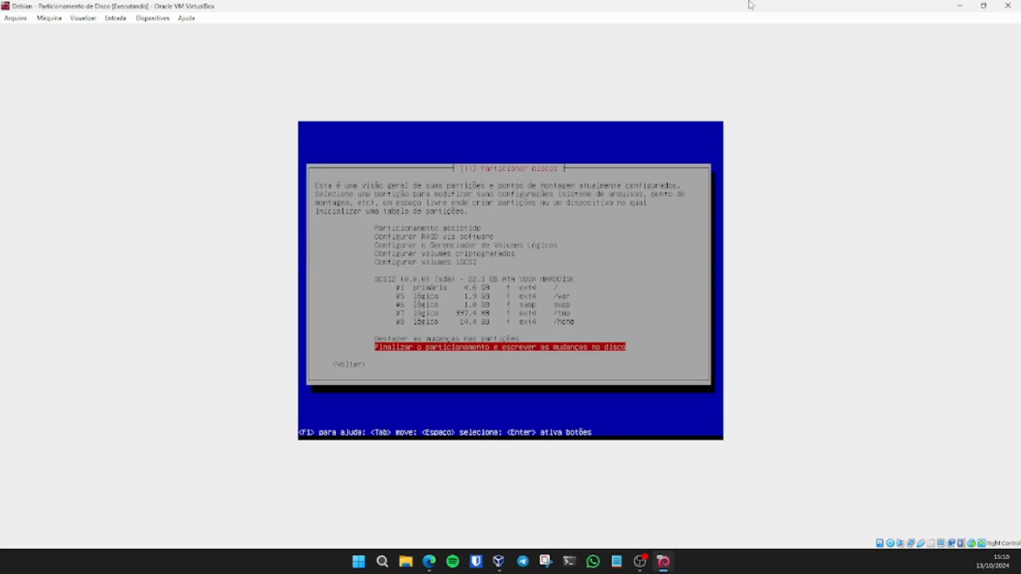
Step: Review the new sda partitions (root, /var, swap, /tmp, /home), then edit partition #5 /var
key(Up)
key(Up)
key(Up)
key(Up)
key(Up)
key(Up)
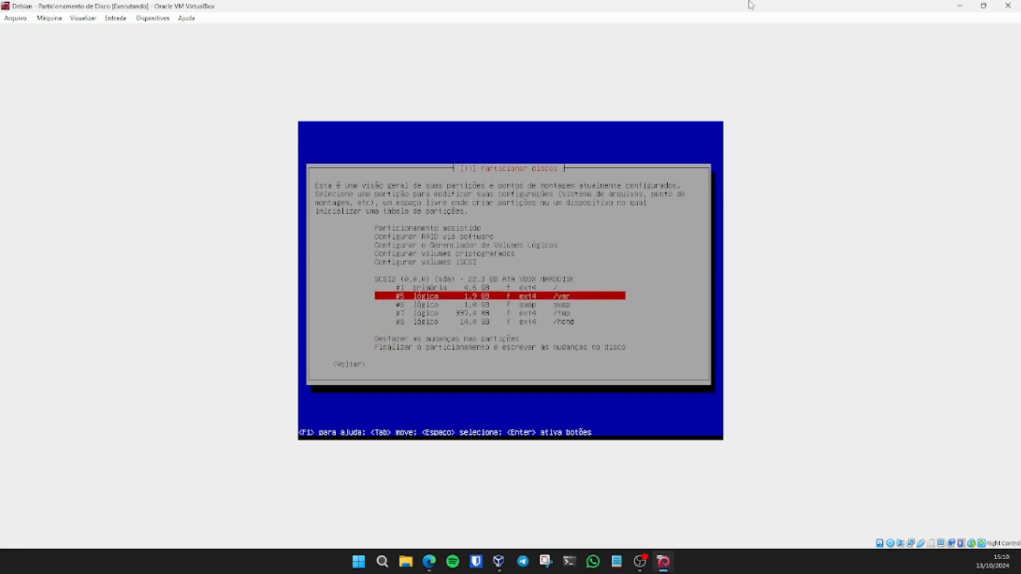
key(Up)
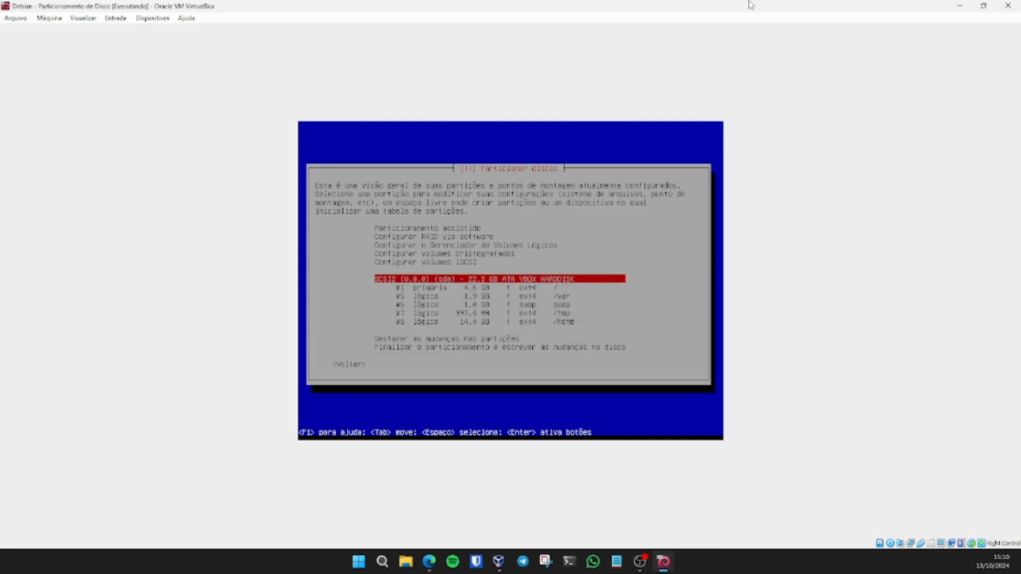
key(Down)
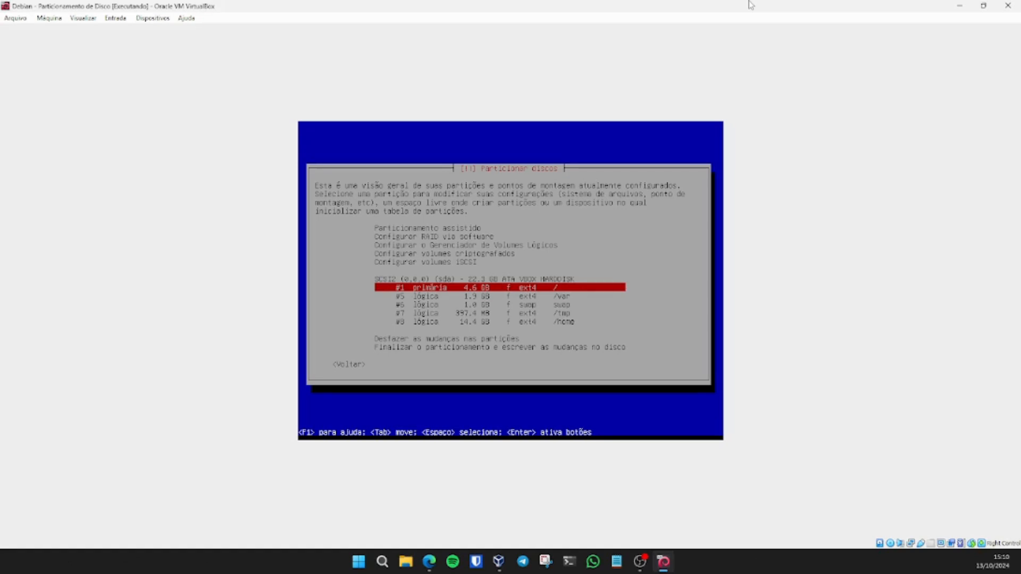
key(Down)
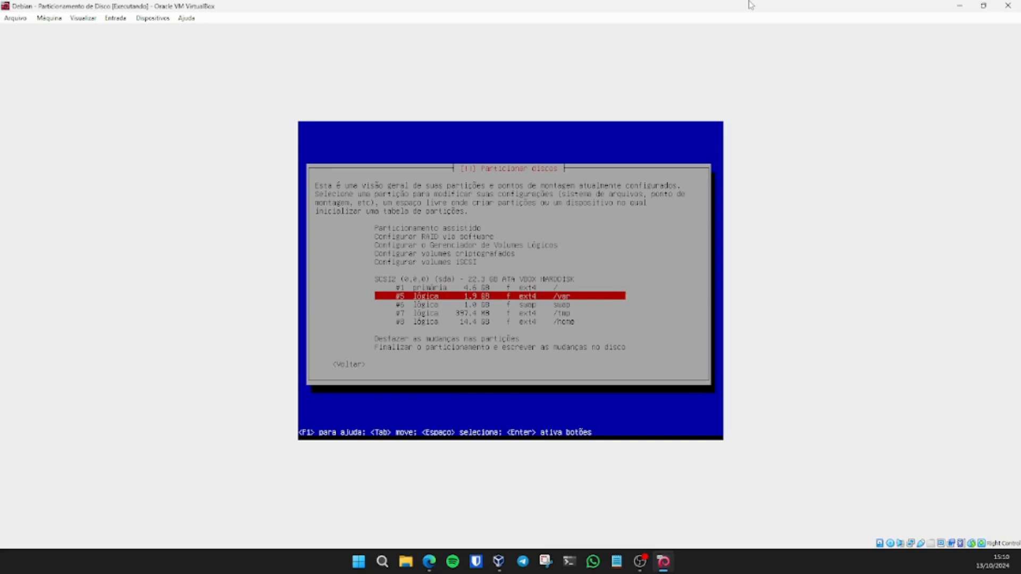
key(Down)
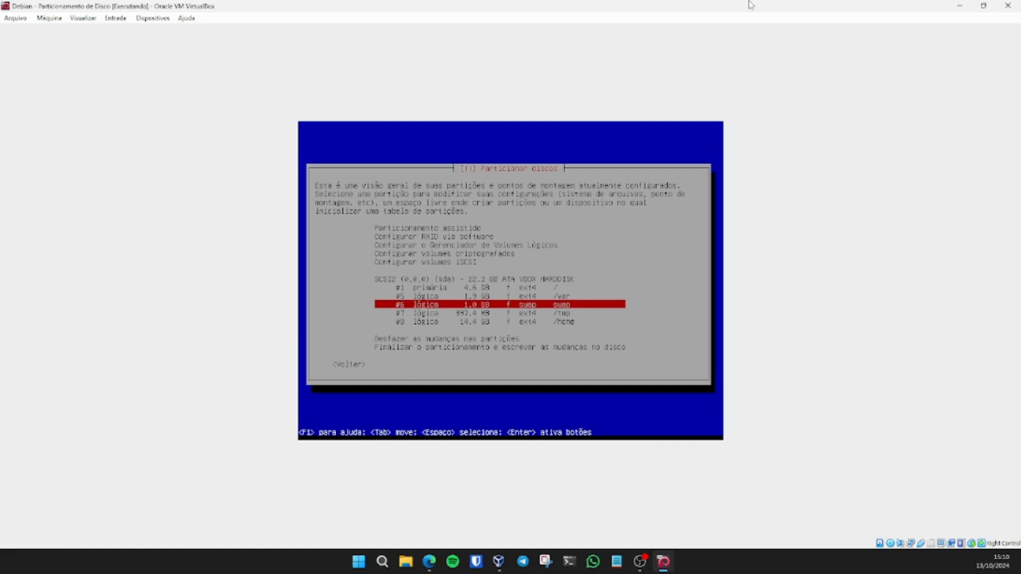
key(Down)
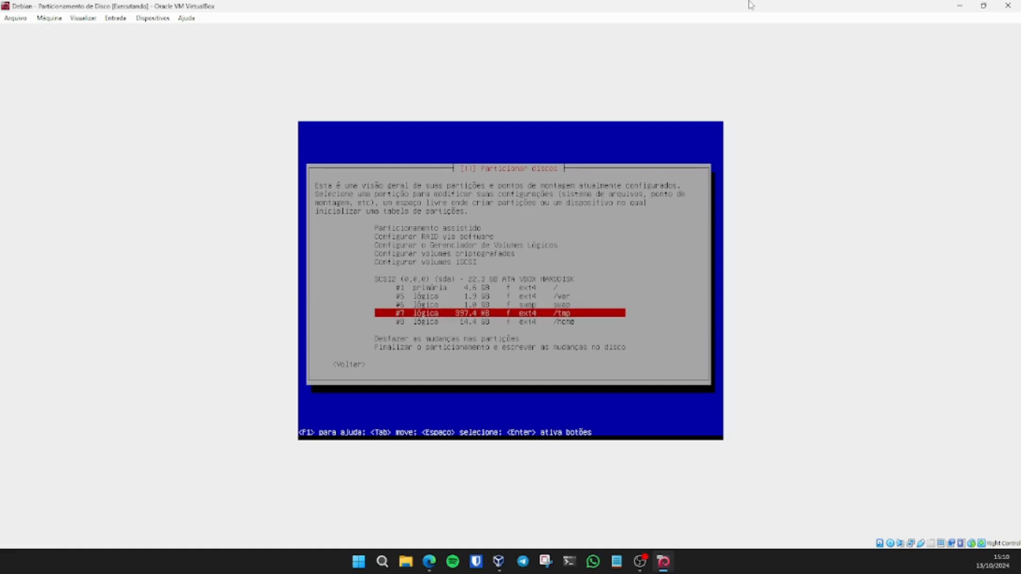
key(Down)
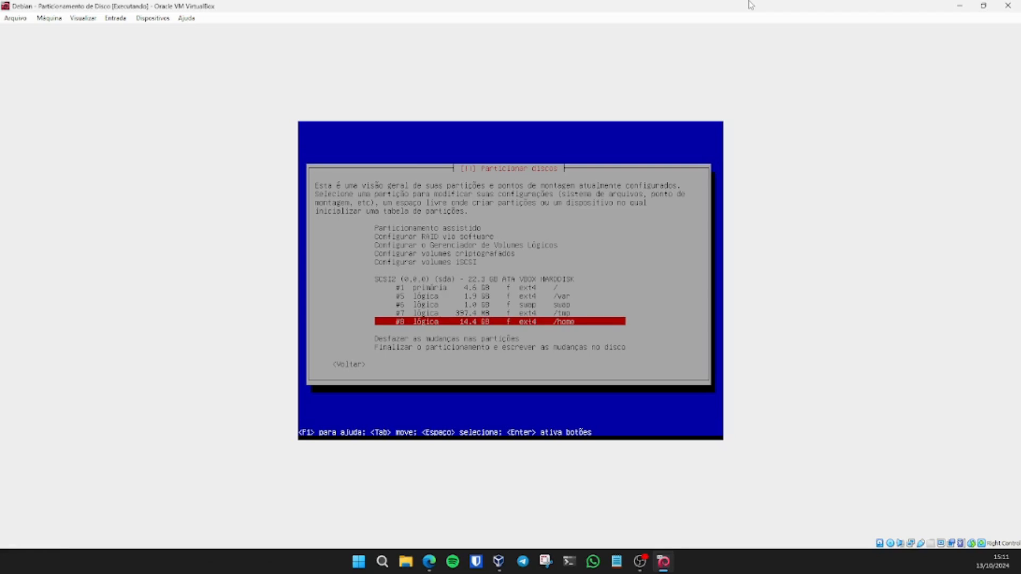
key(Up)
key(Up)
key(Up)
key(Return)
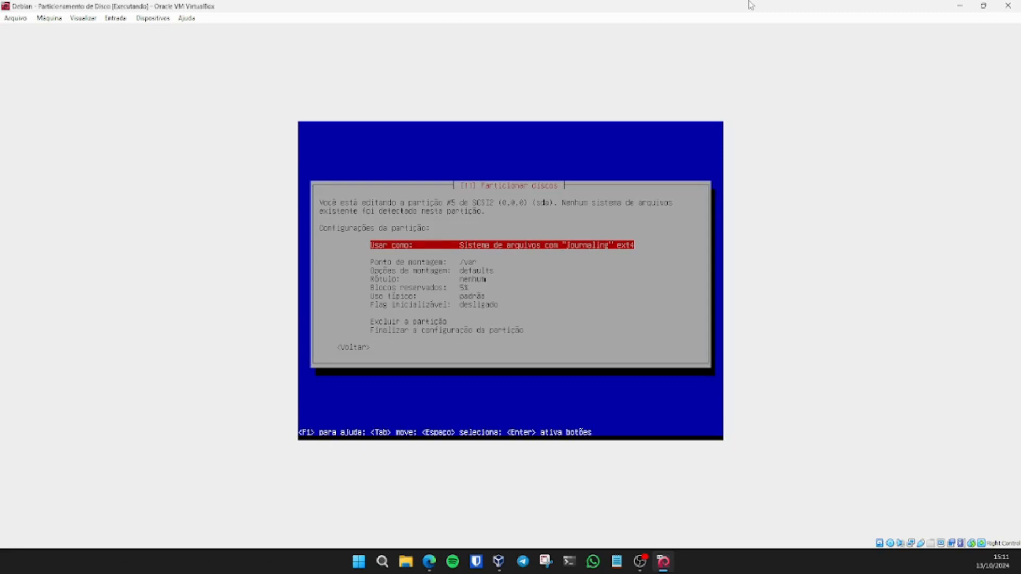
key(Return)
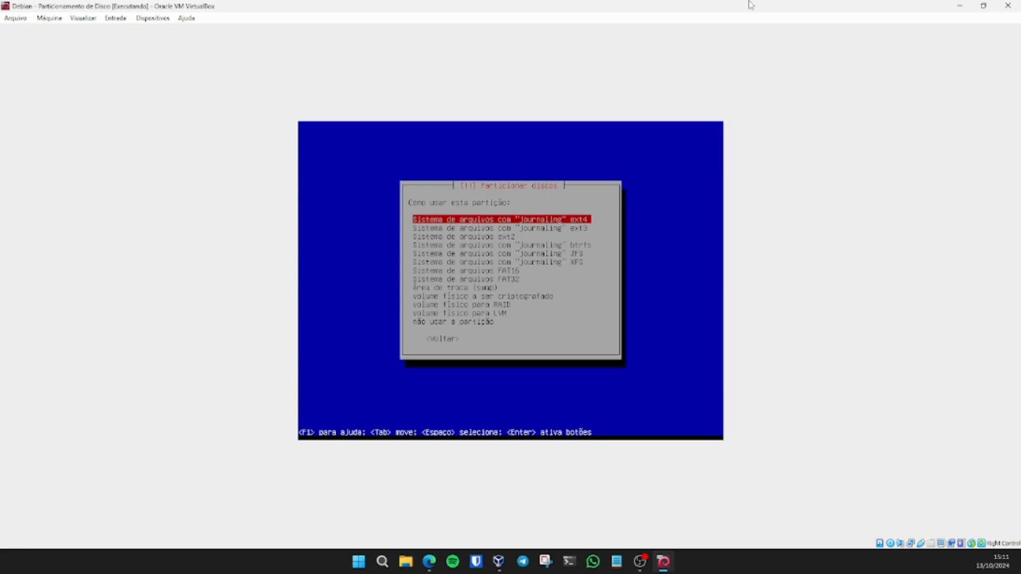
key(Down)
key(Down)
key(Down)
key(Down)
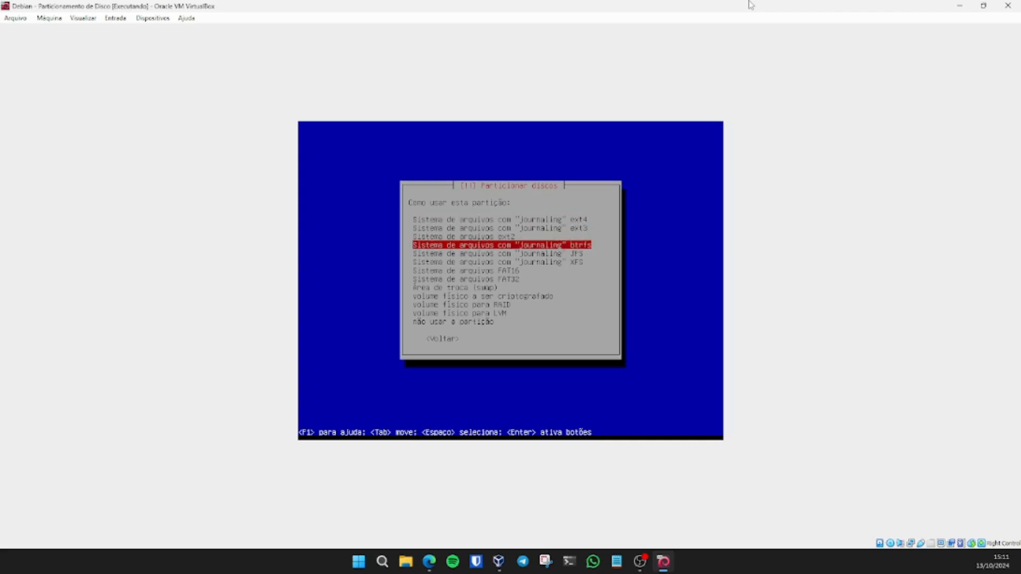
key(Down)
key(Down)
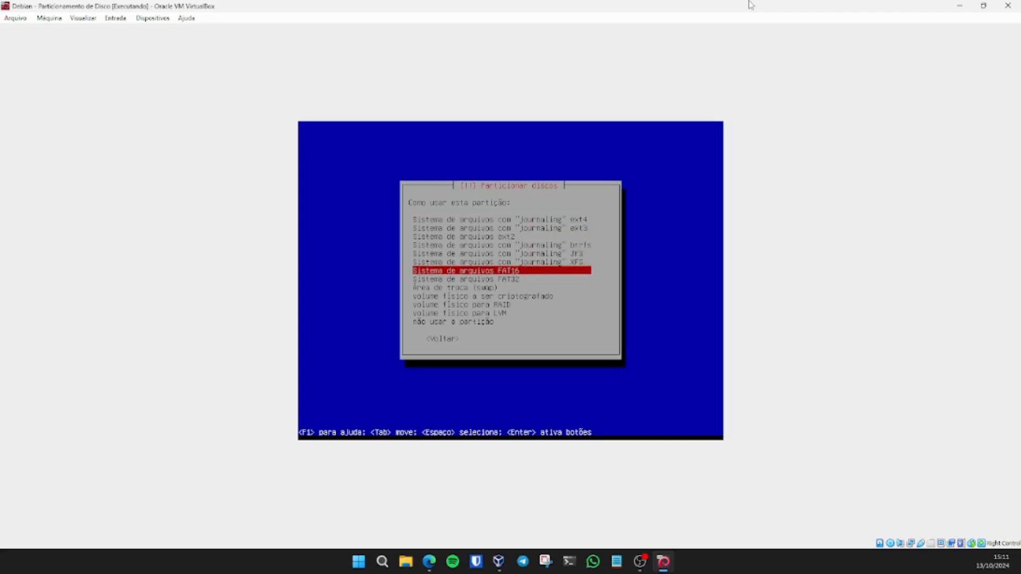
key(Down)
key(Down)
key(Down)
key(Down)
key(Down)
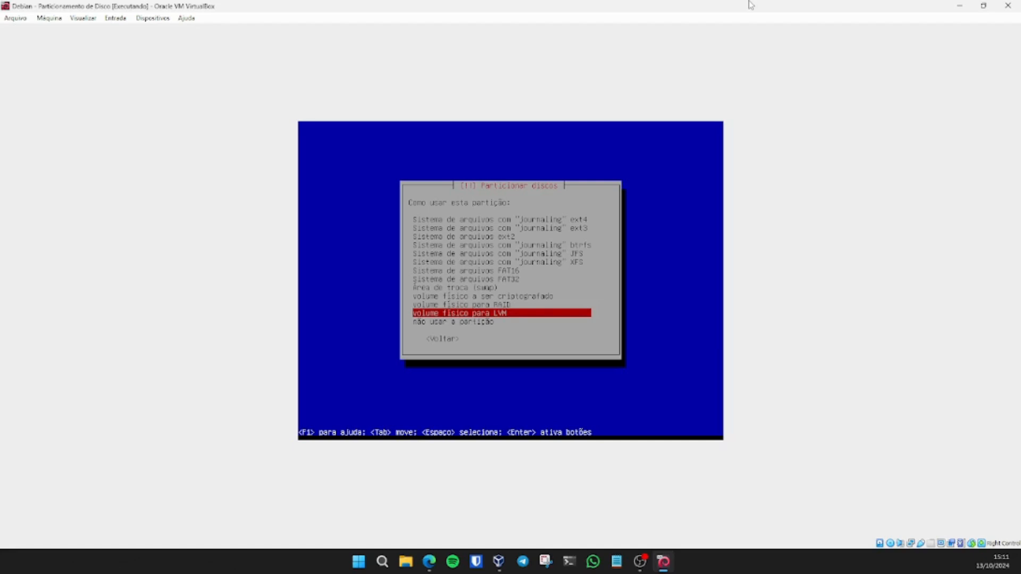
key(Down)
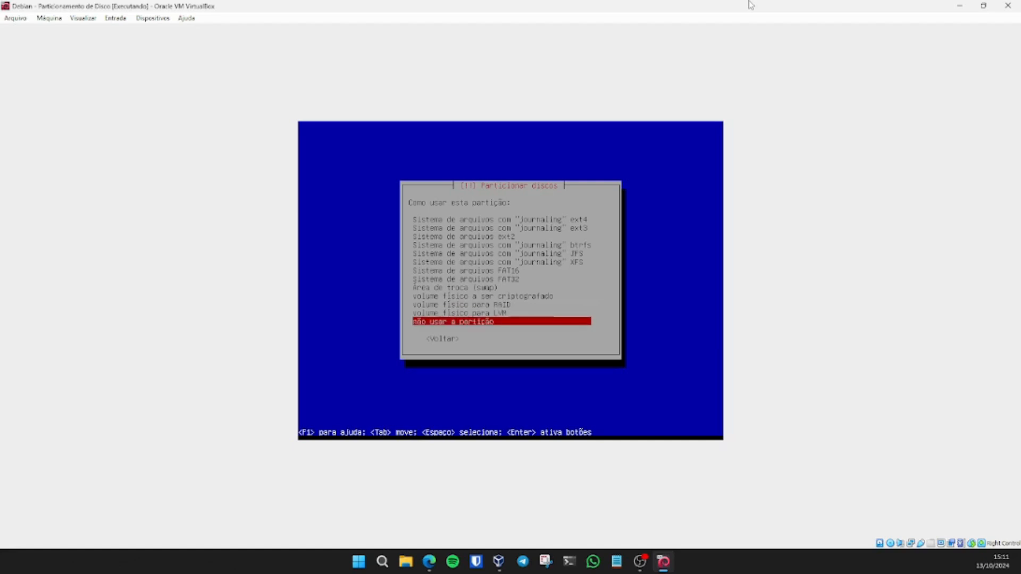
key(Tab)
key(Return)
key(Down)
key(Down)
key(Down)
key(Down)
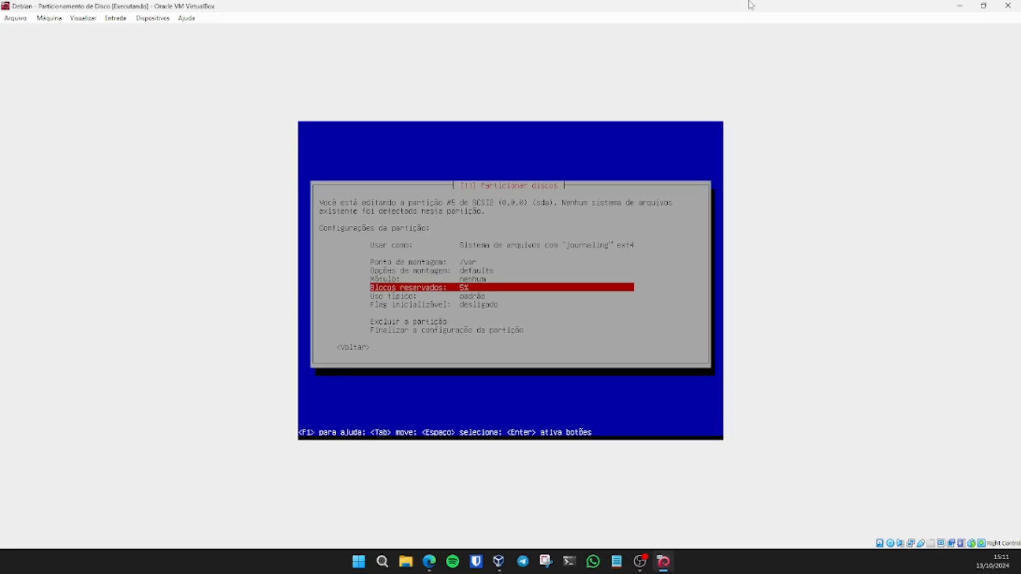
Step: Set the /var partition's reserved blocks to 10% and finish its setup
key(Return)
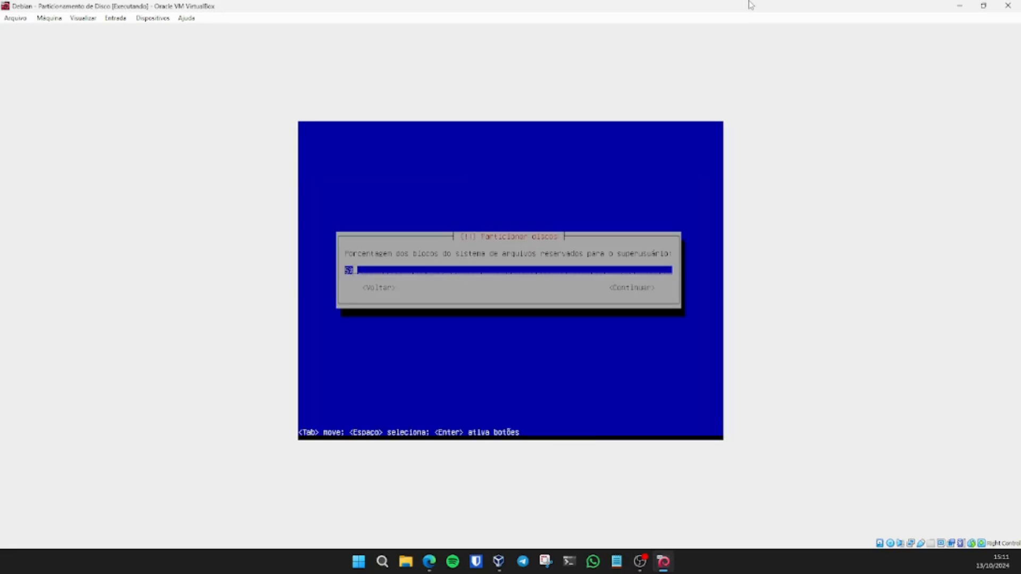
key(BackSpace)
key(BackSpace)
text(10)
key(Tab)
key(Return)
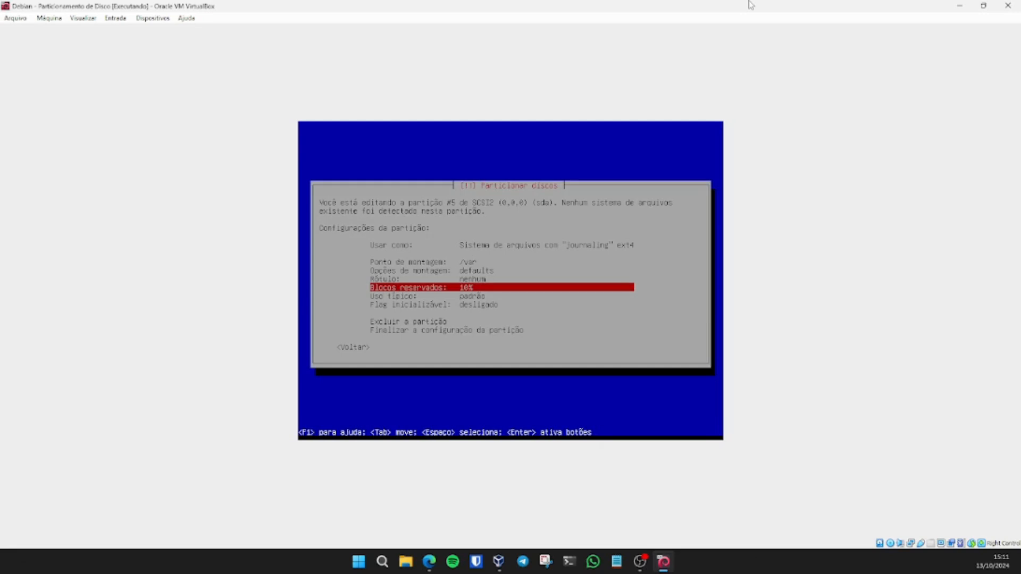
key(Down)
key(Down)
key(Down)
key(Down)
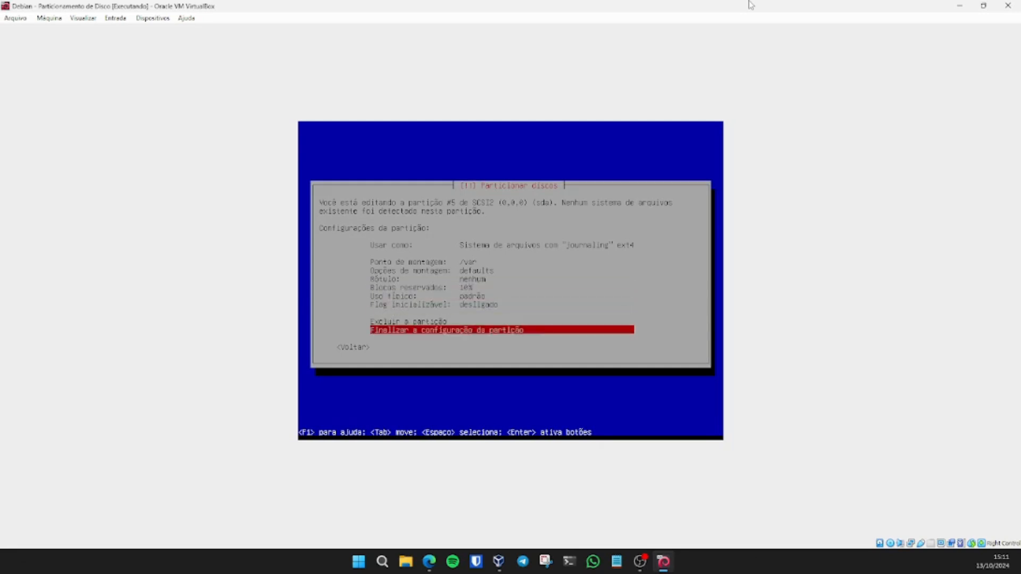
key(Return)
Step: Reopen partition #5, restore reserved blocks to 5%, and list its mount point choices
key(Up)
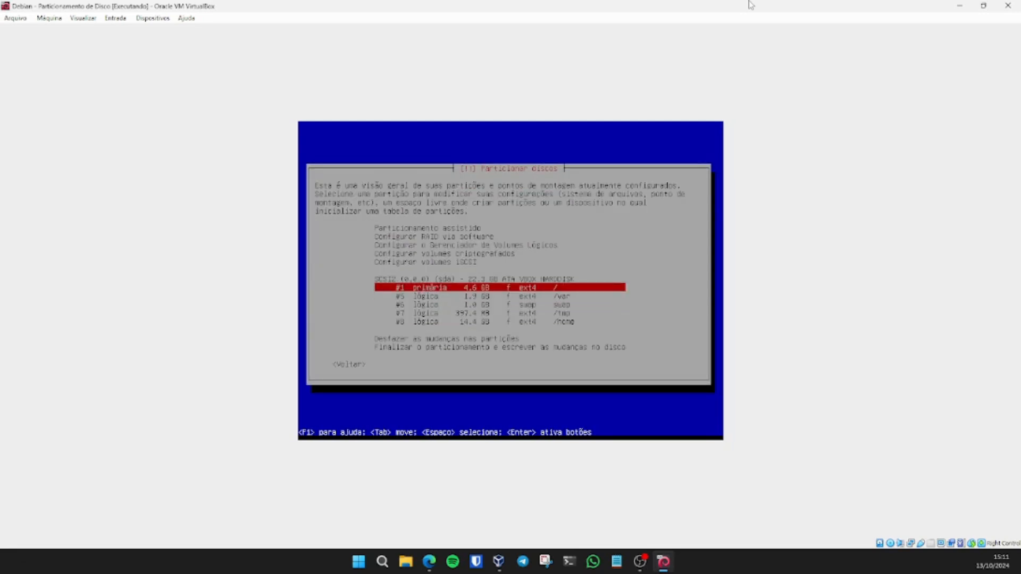
key(Down)
key(Down)
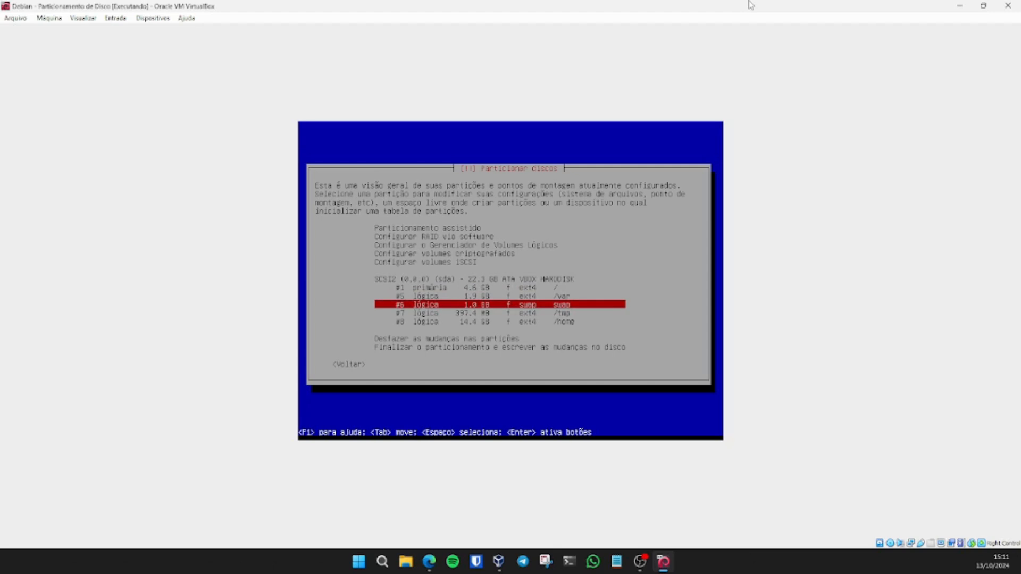
key(Up)
key(Return)
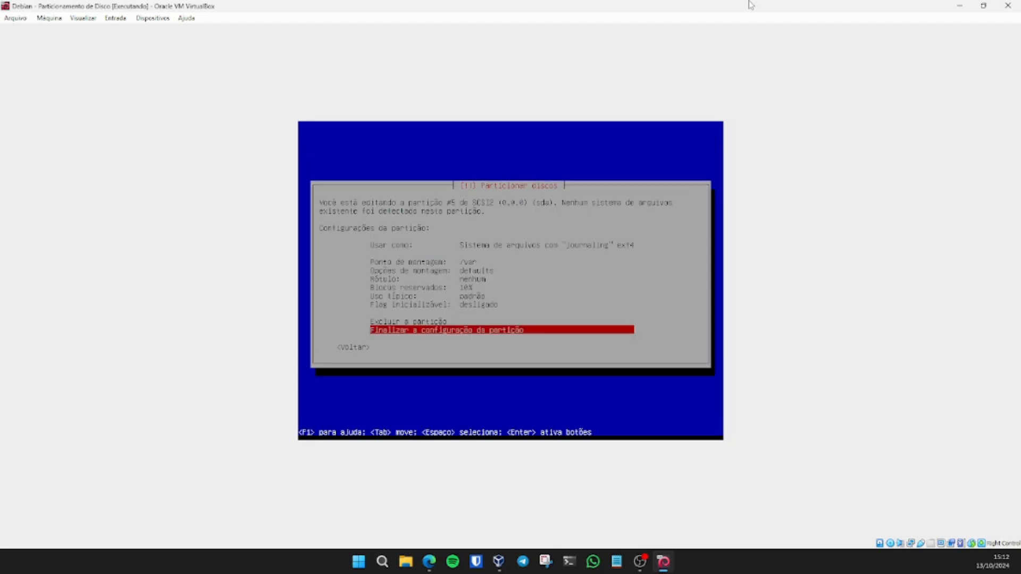
key(Up)
key(Up)
key(Up)
key(Up)
key(Return)
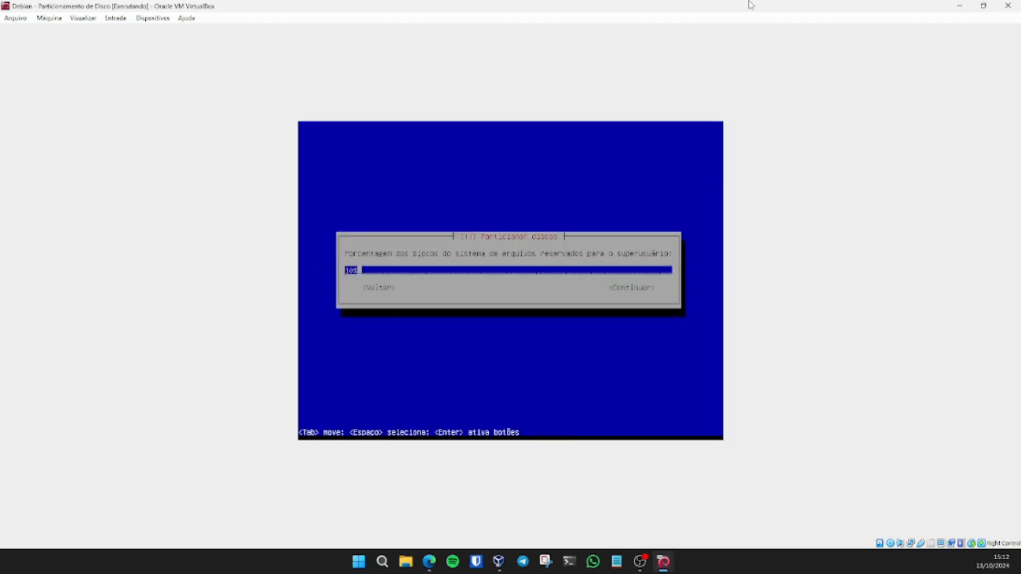
key(BackSpace)
key(BackSpace)
key(BackSpace)
text(5)
key(Tab)
key(Return)
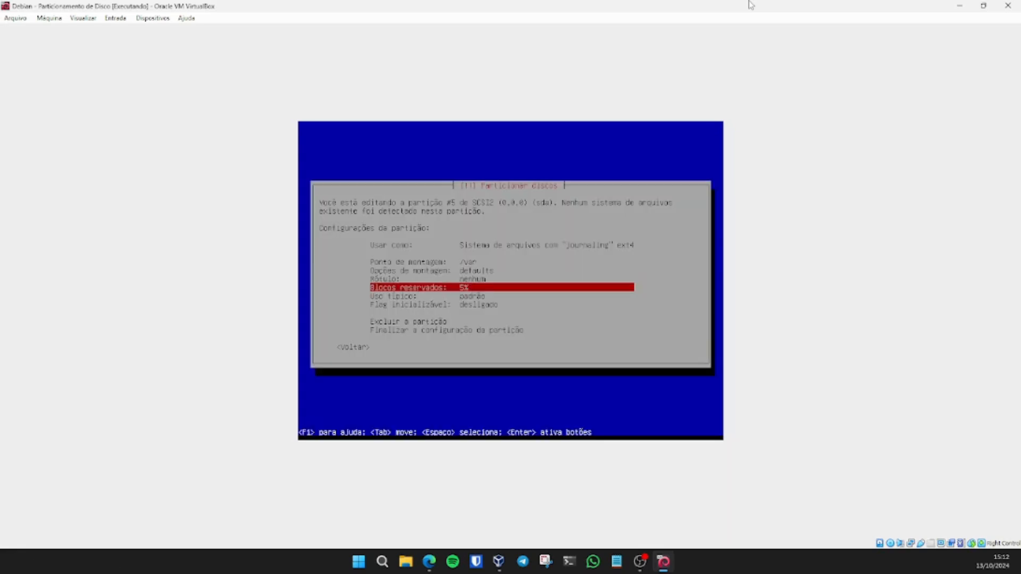
key(Up)
key(Up)
key(Up)
key(Return)
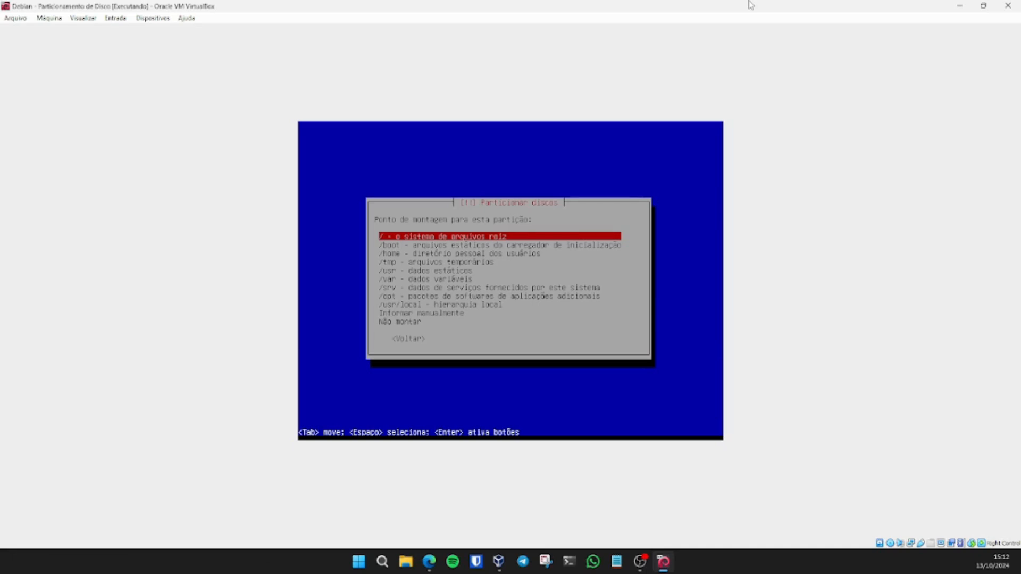
Step: Keep /var as partition #5's mount point and finish configuring it
key(Down)
key(Down)
key(Down)
key(Down)
key(Down)
key(Down)
key(Down)
key(Down)
key(Down)
key(Down)
key(Up)
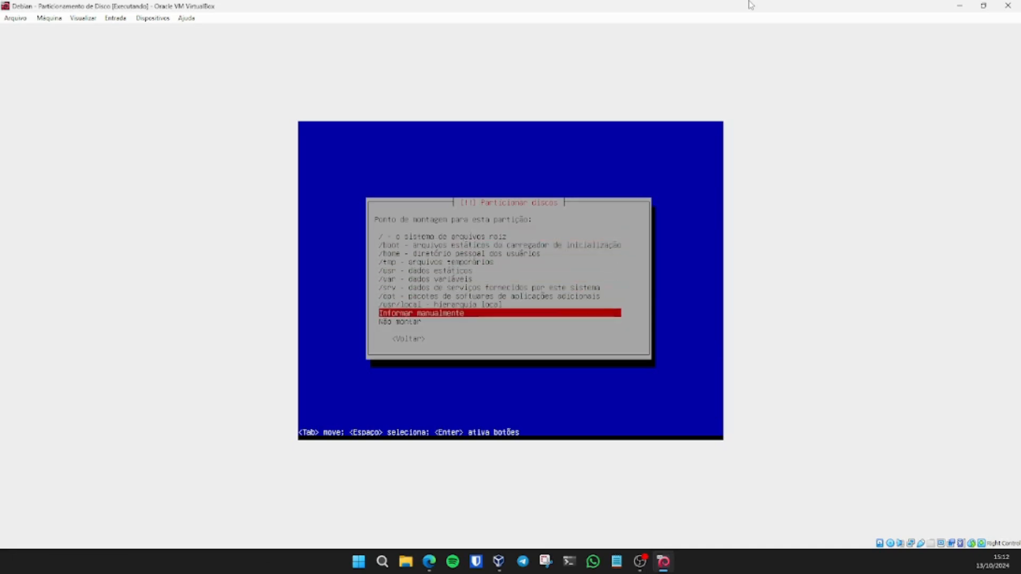
key(Down)
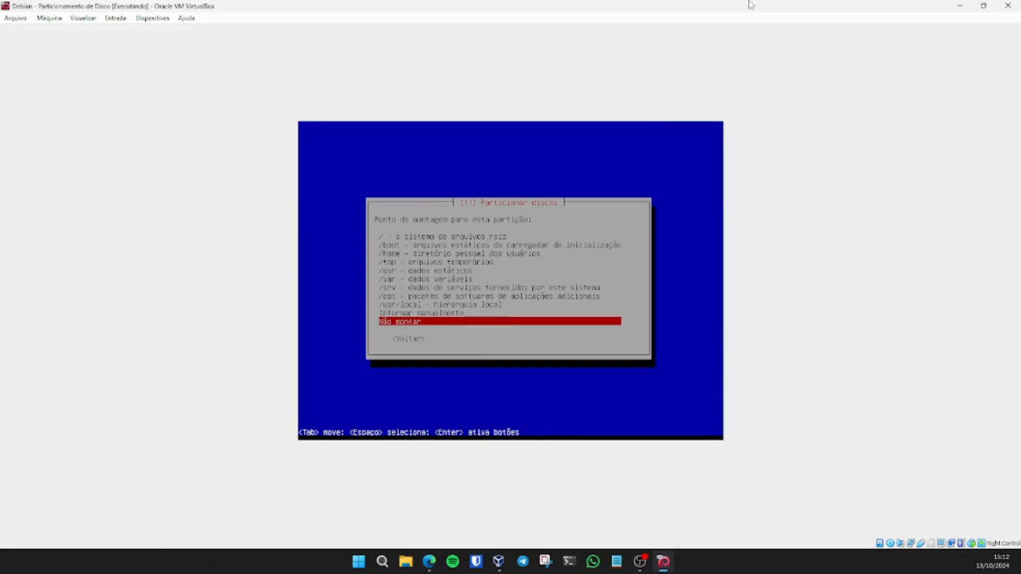
key(Tab)
key(Return)
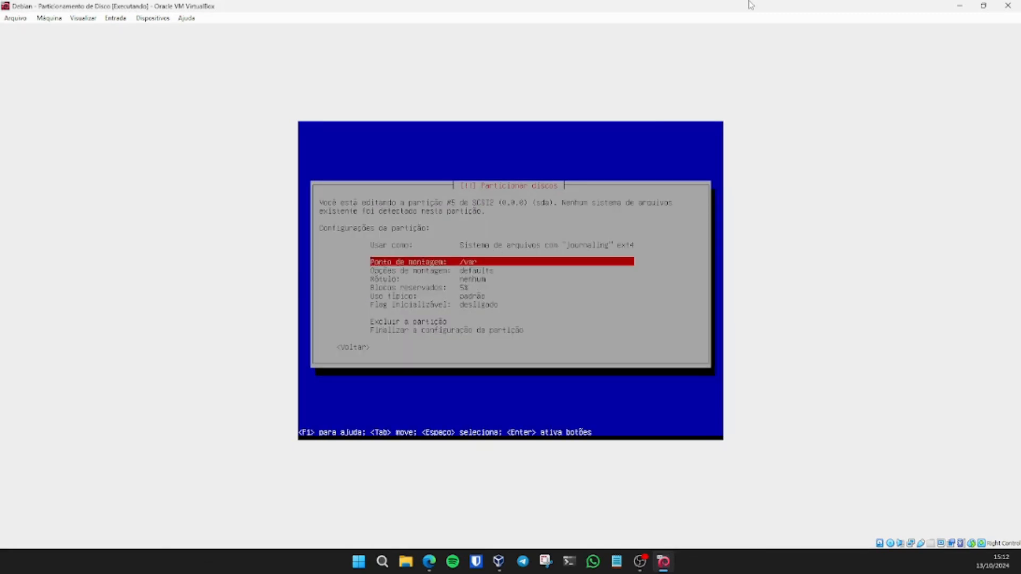
key(Down)
key(Down)
key(Down)
key(Down)
key(Down)
key(Down)
key(Down)
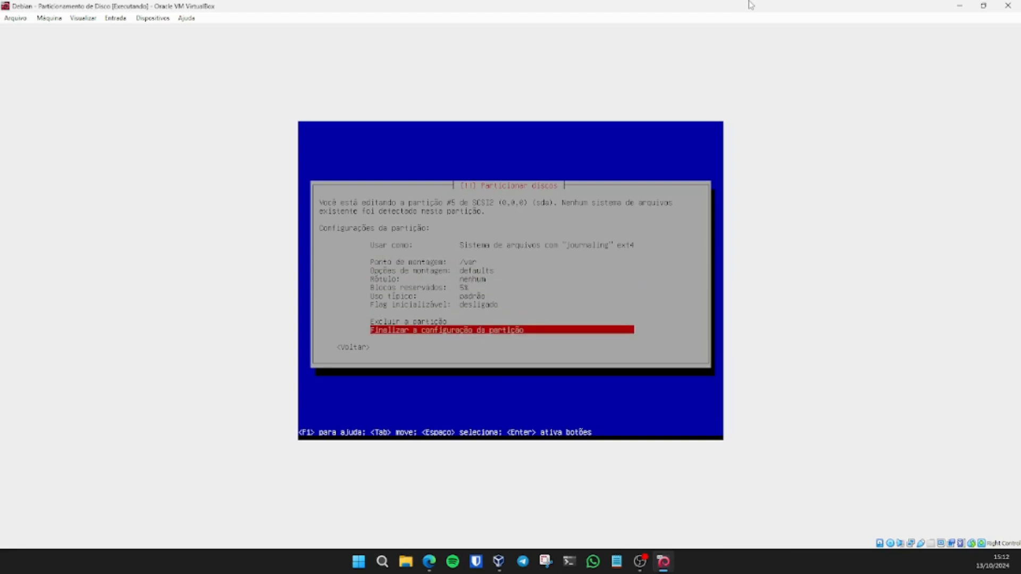
key(Return)
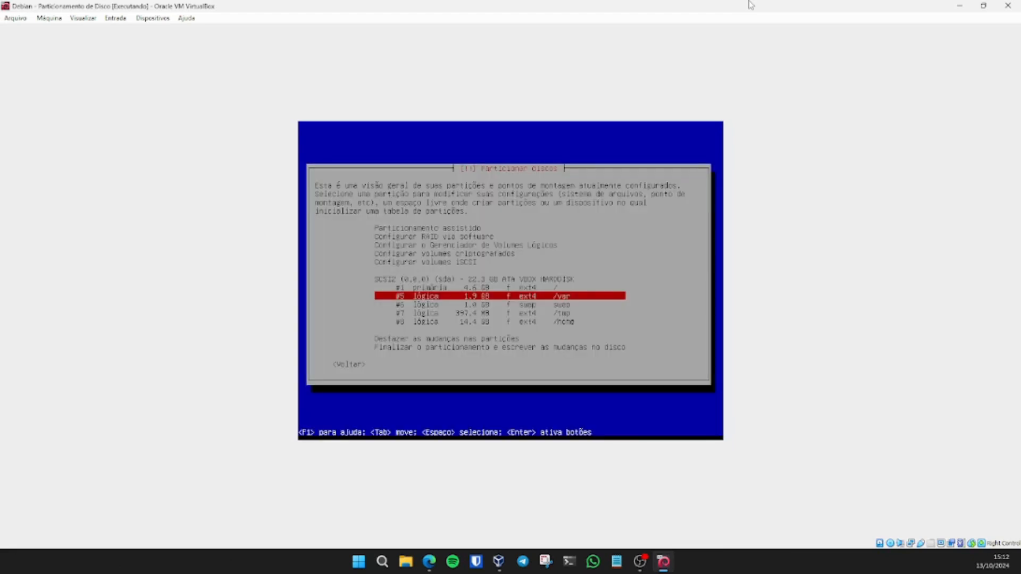
Step: Wipe sda with a new empty partition table
key(Up)
key(Up)
key(Return)
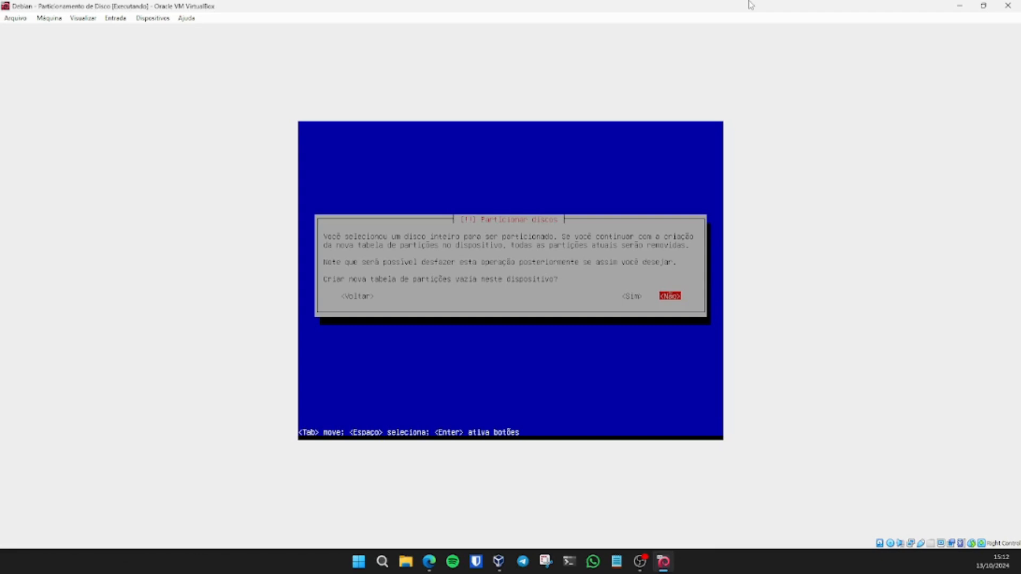
key(Left)
key(Return)
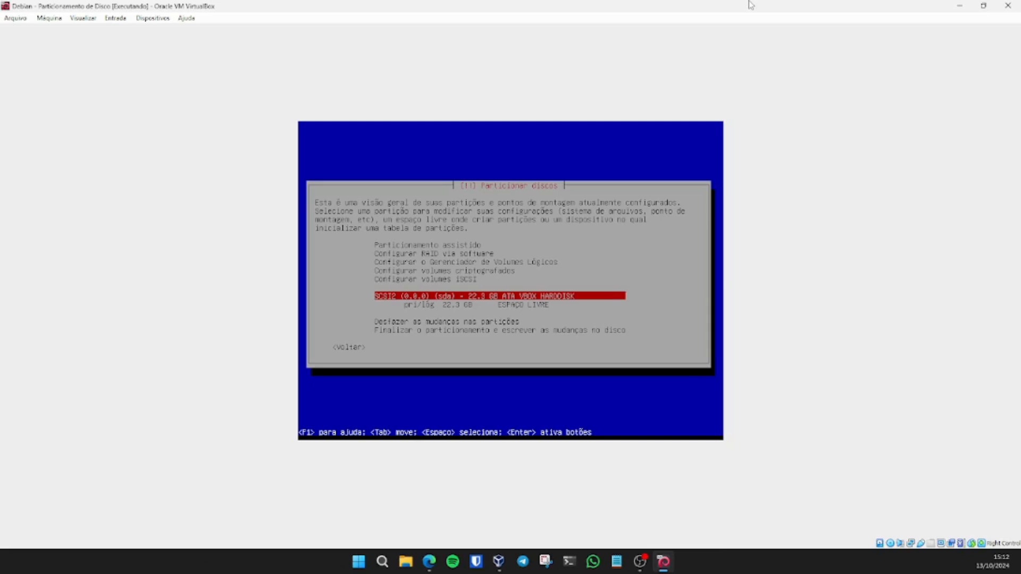
Step: Browse the free-space options, then go back and open the guided partitioning methods
key(Down)
key(Return)
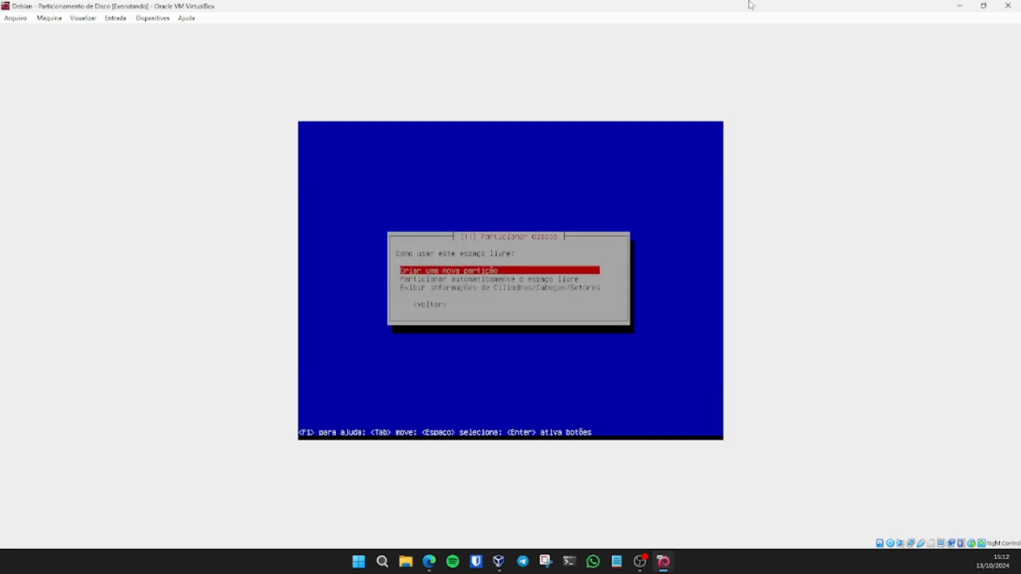
key(Down)
key(Down)
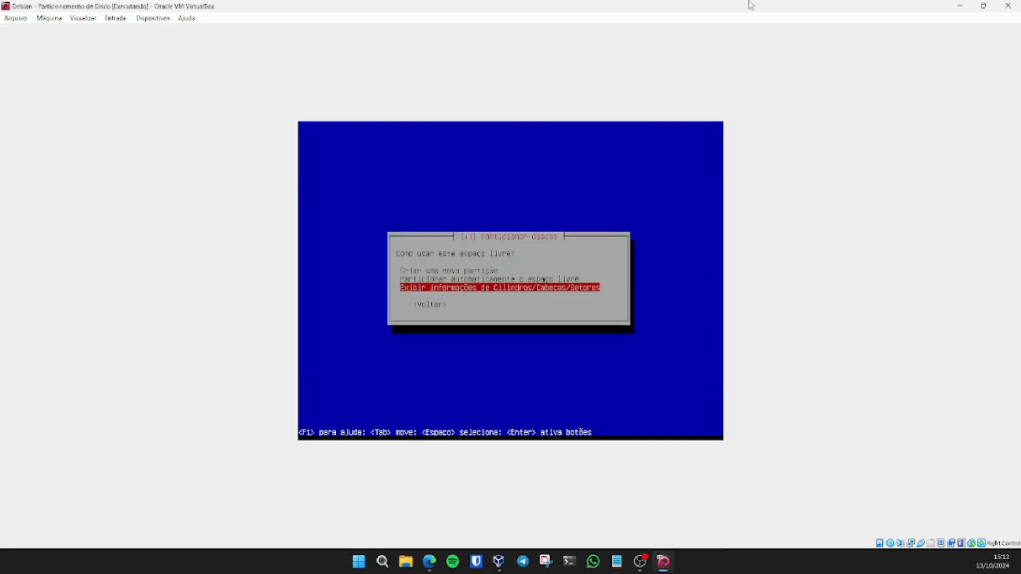
key(Up)
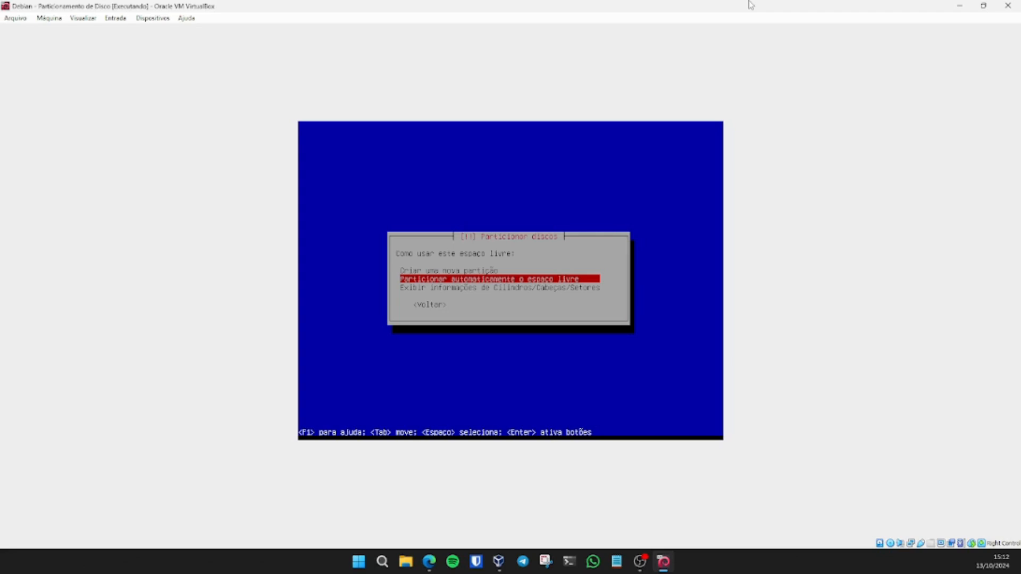
key(Down)
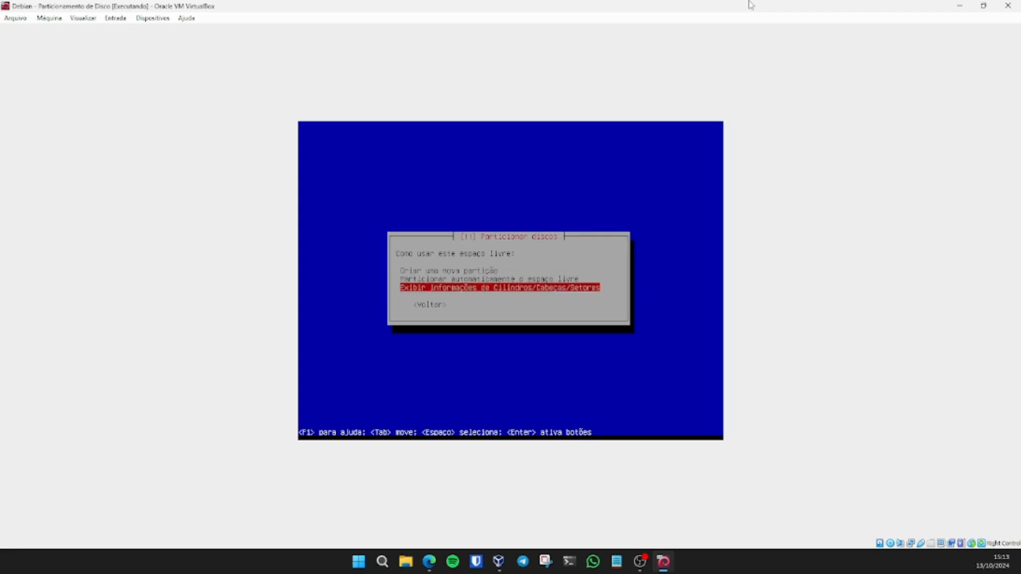
key(Tab)
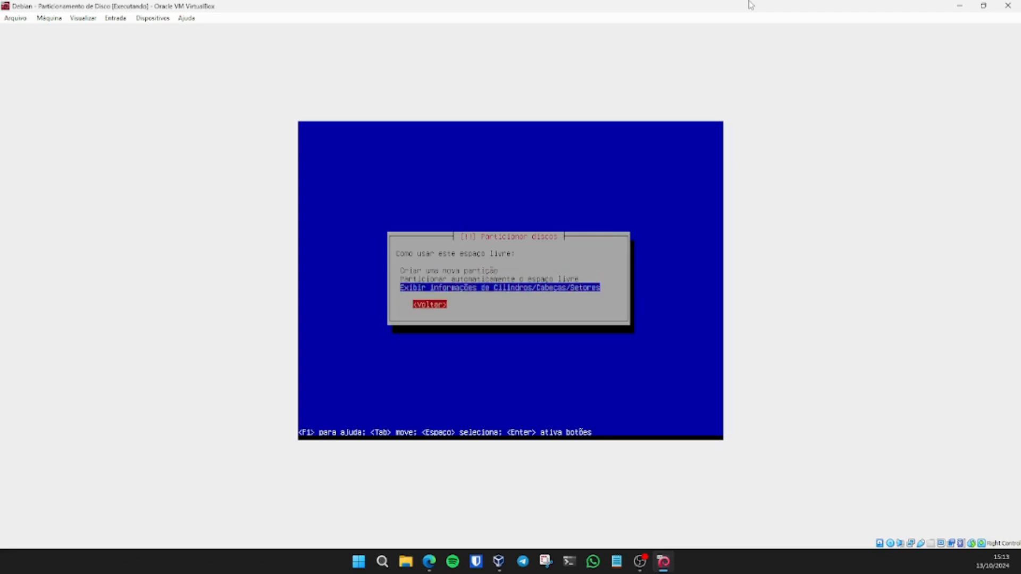
key(Return)
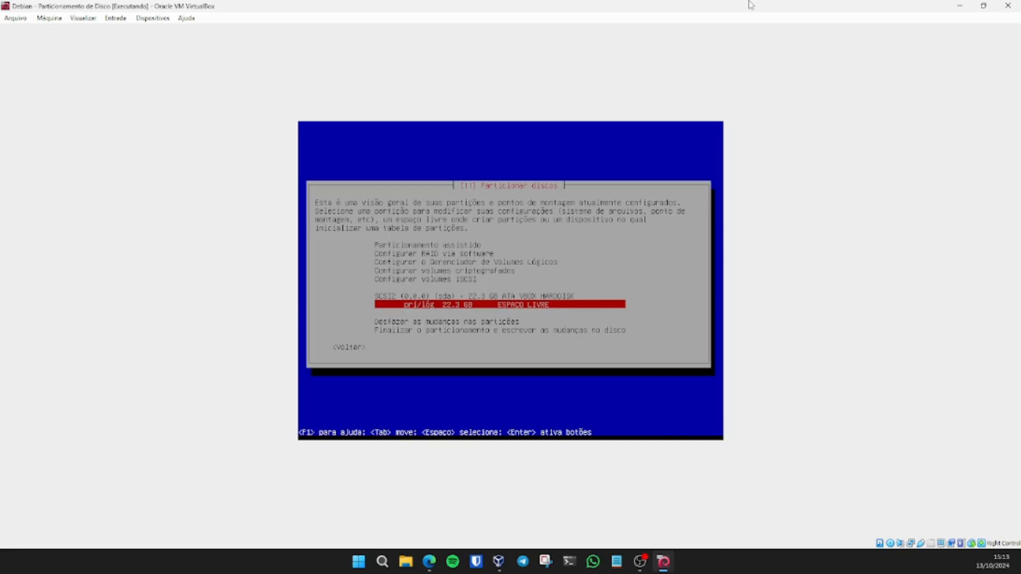
key(Up)
key(Up)
key(Up)
key(Up)
key(Up)
key(Up)
key(Return)
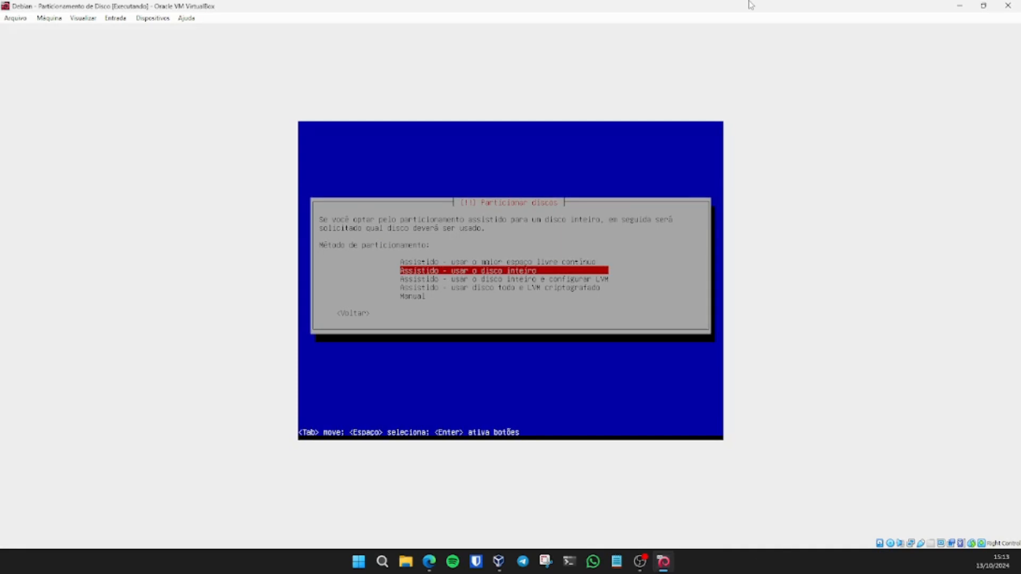
Step: Guided-partition the whole VBOX disk with separate /home, /var, /tmp and write the changes
key(Return)
key(Return)
key(Down)
key(Down)
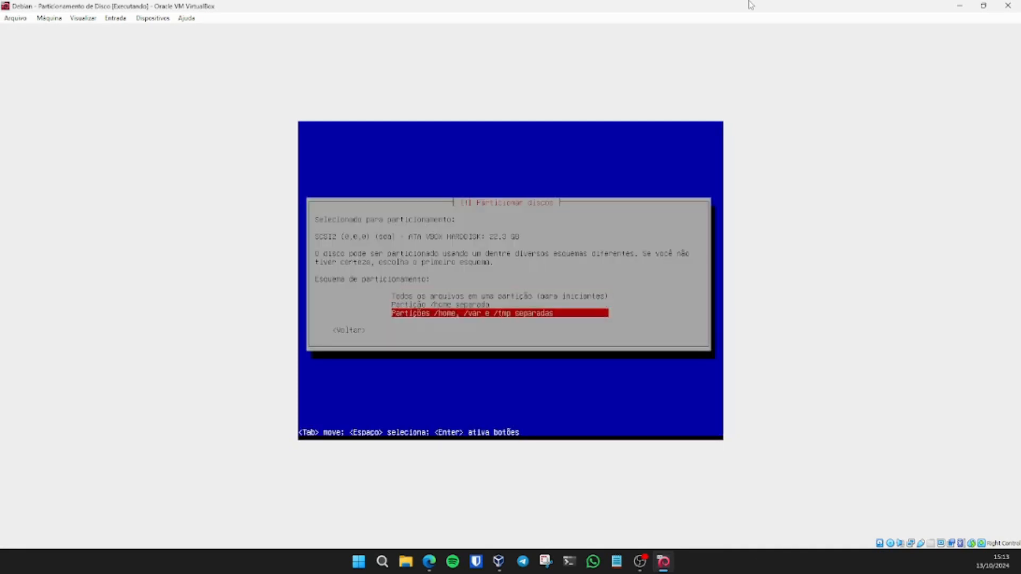
key(Return)
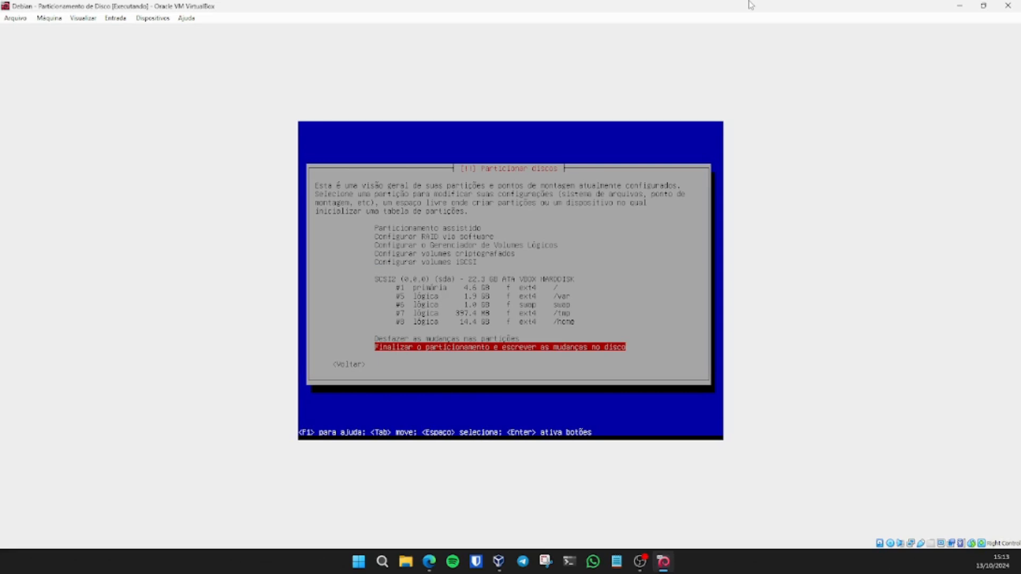
key(Return)
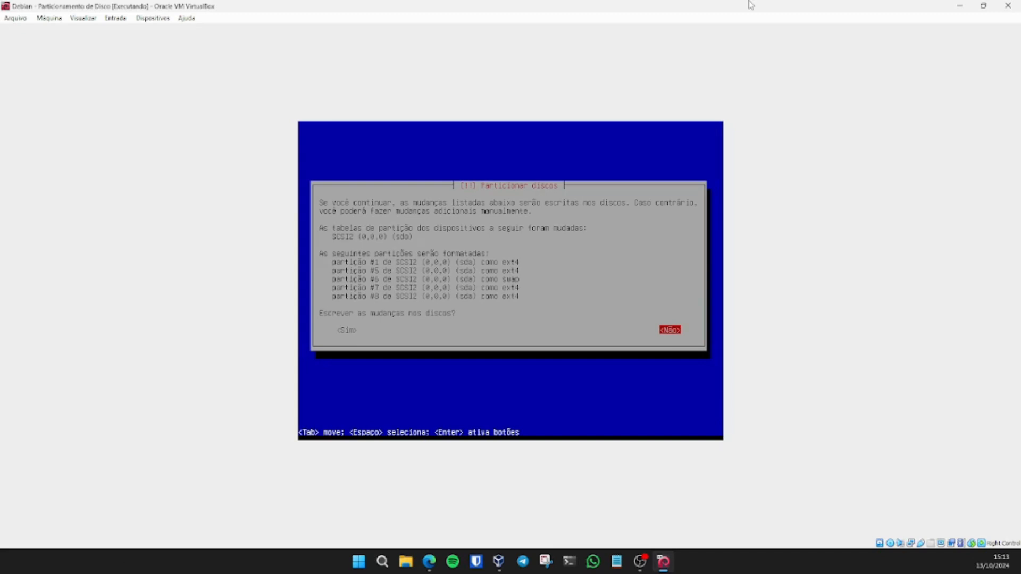
key(Tab)
key(Return)
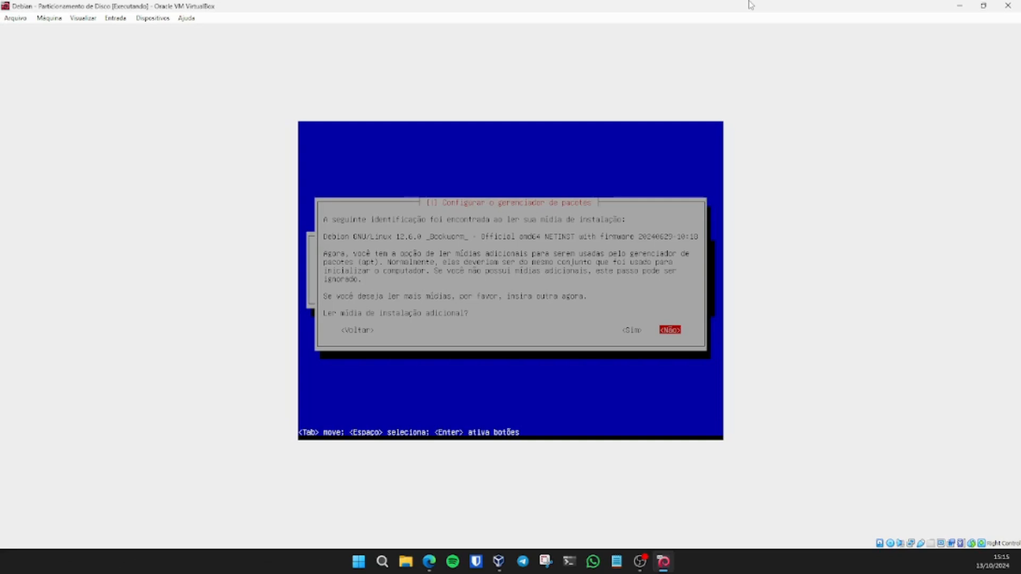
Step: Skip additional media and use ftp.br.debian.org in Brasil as the package mirror
key(Return)
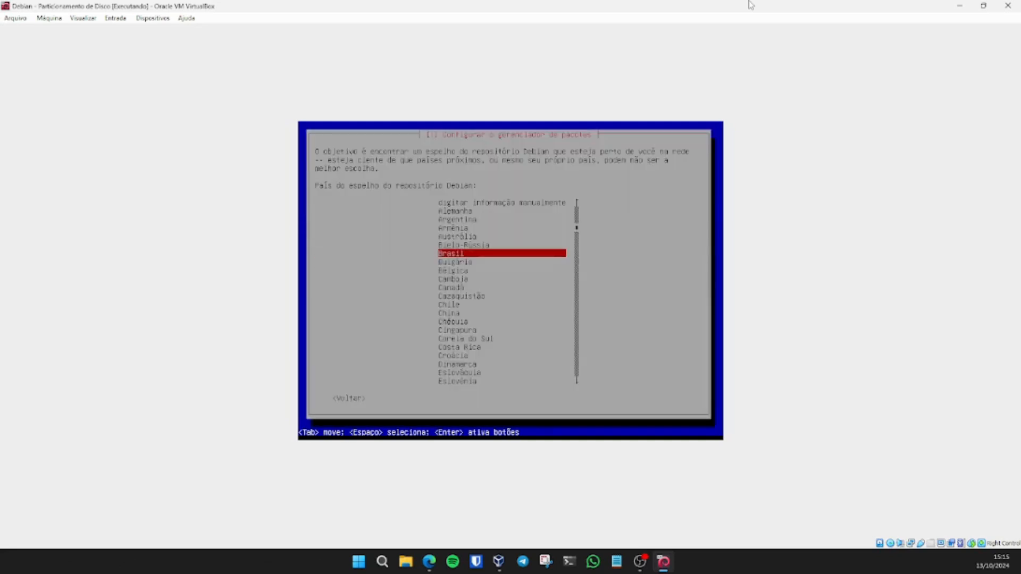
key(Return)
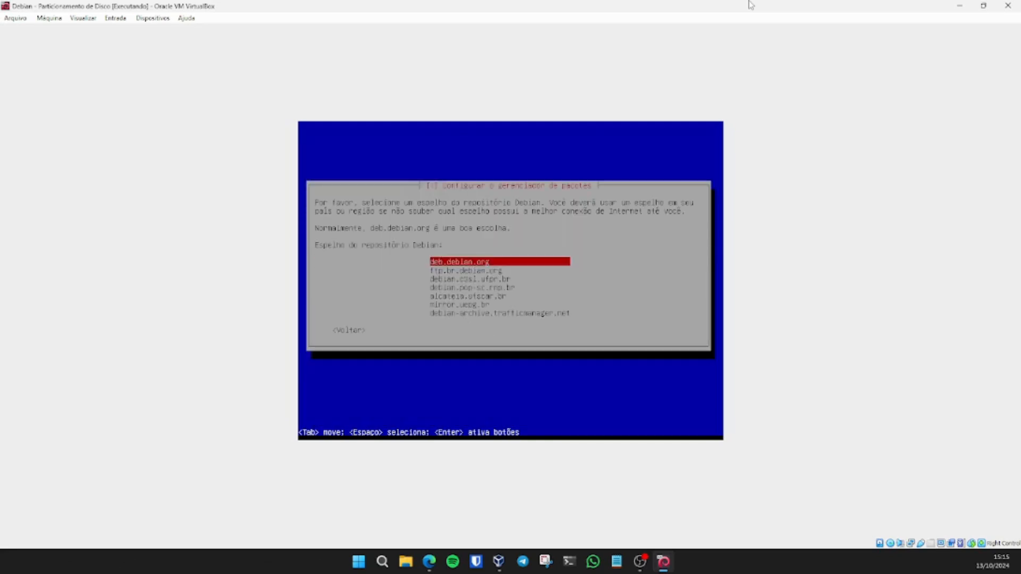
key(Down)
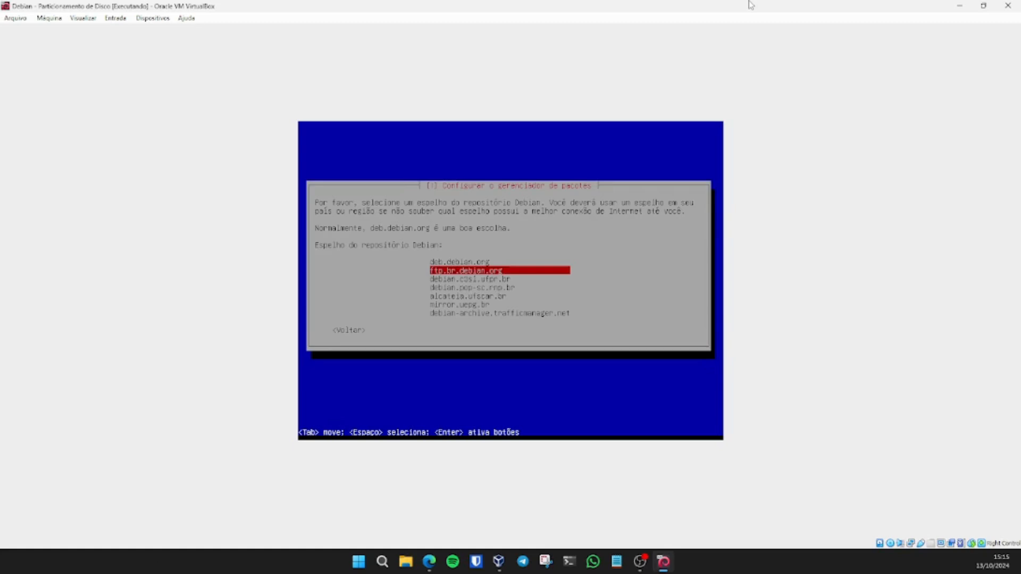
key(Return)
key(Return)
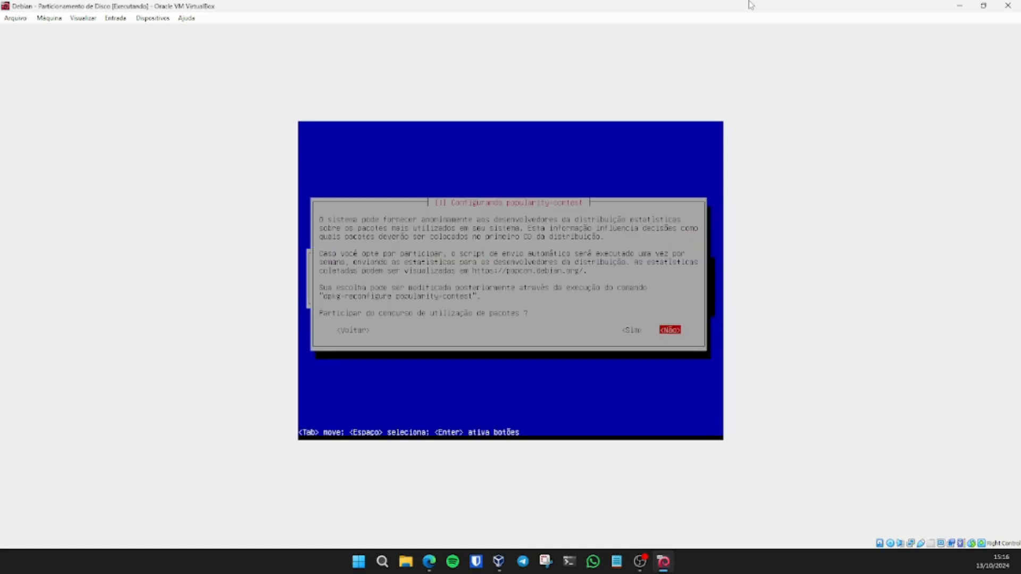
Step: Decline popularity-contest, install only SSH server and standard utilities, and accept installing GRUB
key(Return)
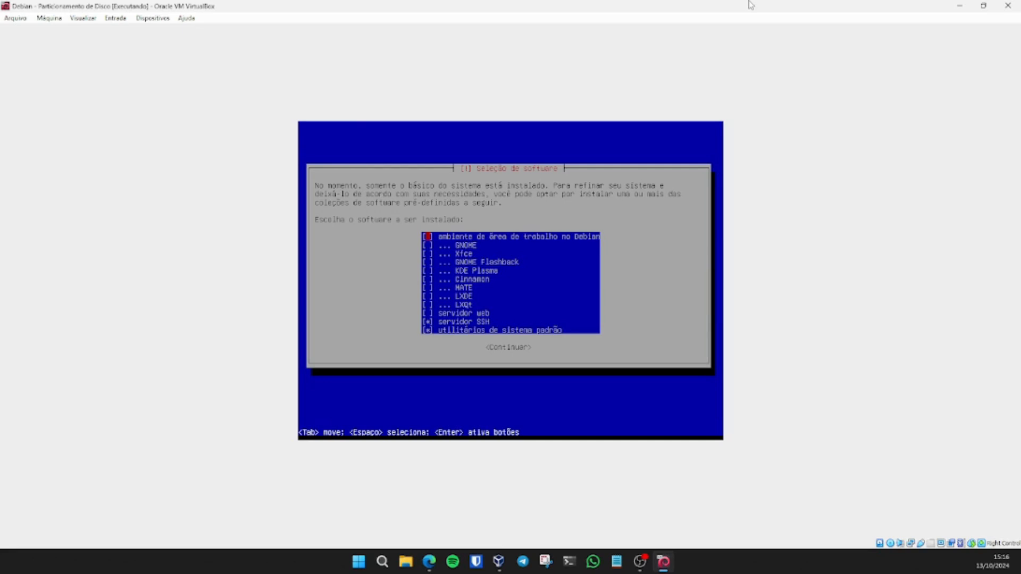
key(Down)
key(Down)
key(Down)
key(Down)
key(Down)
key(Down)
key(Down)
key(Down)
key(Down)
key(Down)
key(Down)
key(Up)
key(Return)
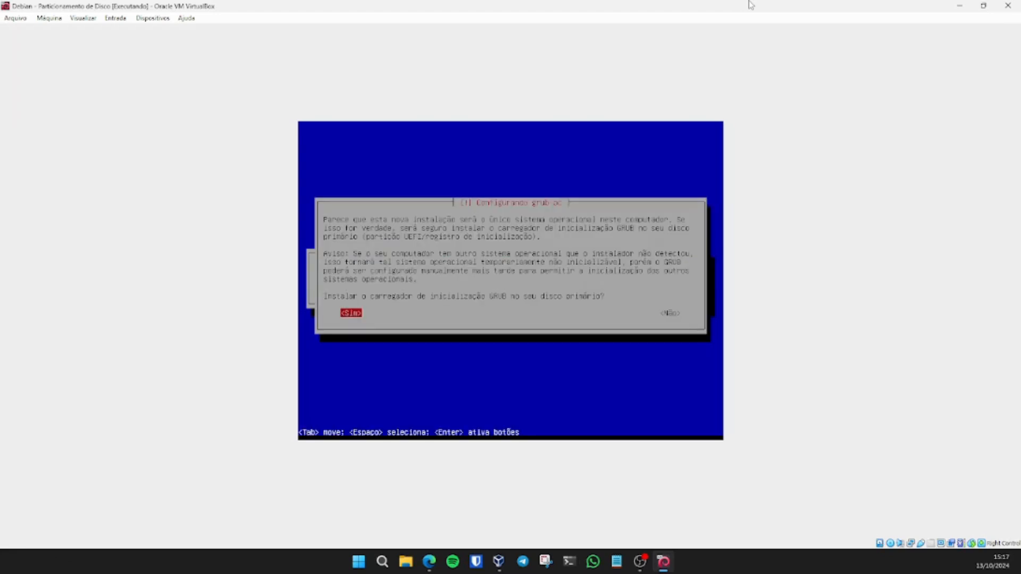
key(Return)
Step: Install GRUB on /dev/sda and complete the installation, rebooting the VM
key(Down)
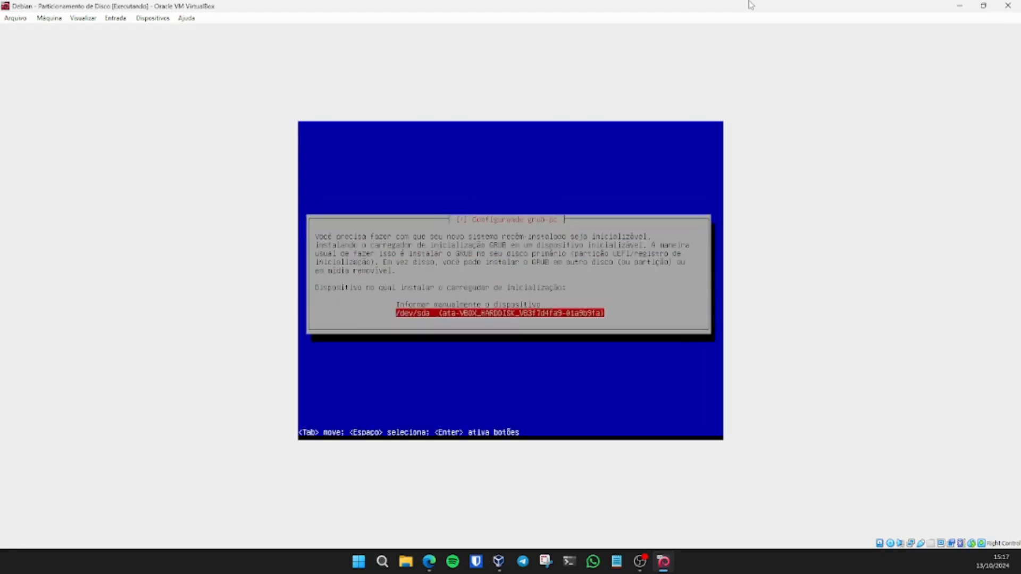
key(Return)
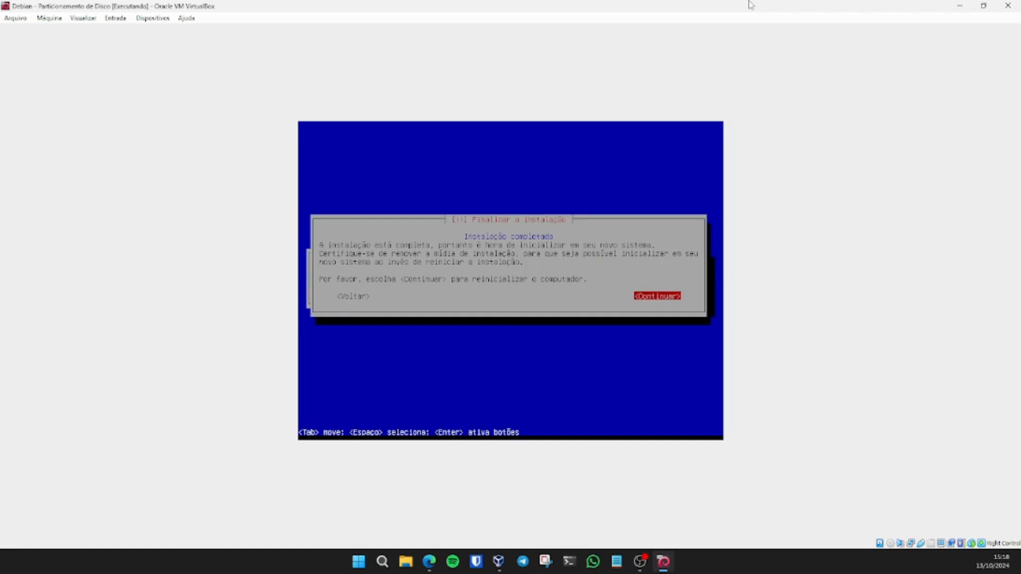
key(Return)
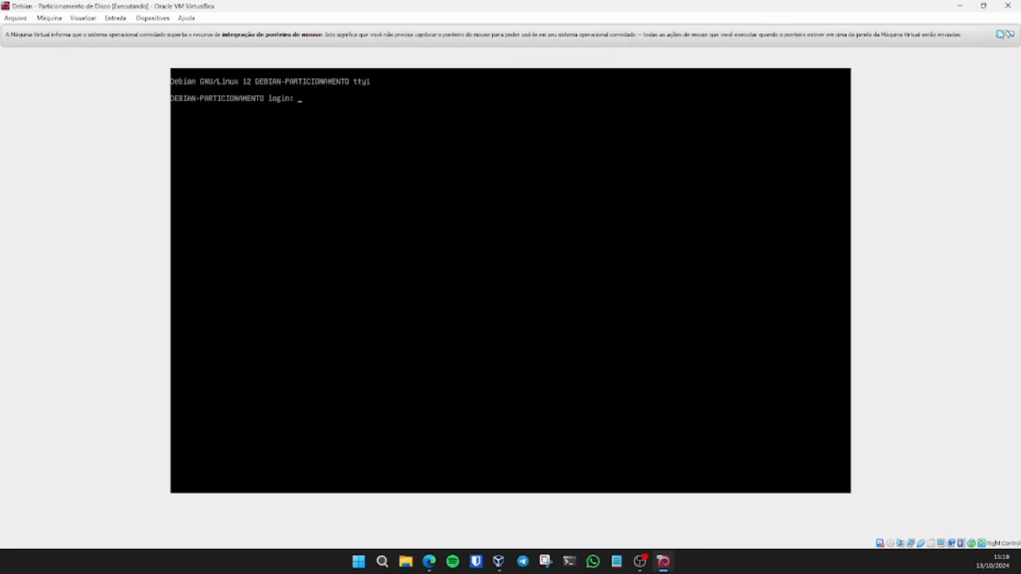
Step: Log in as root and run df -h to show the separate /, /var, /tmp, /home mounts
click(1000, 34)
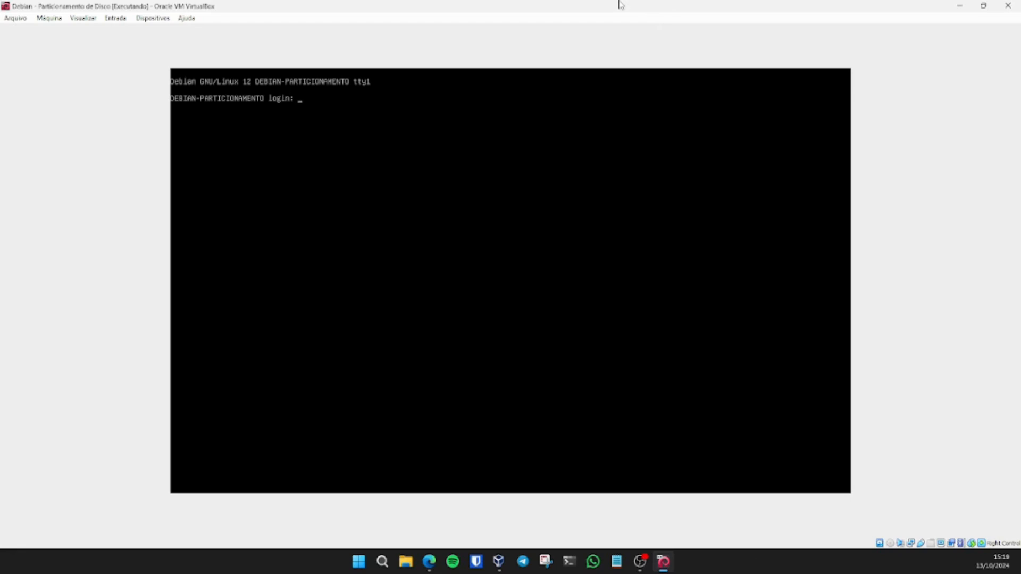
text(root)
key(Return)
key(Return)
key(Return)
key(Return)
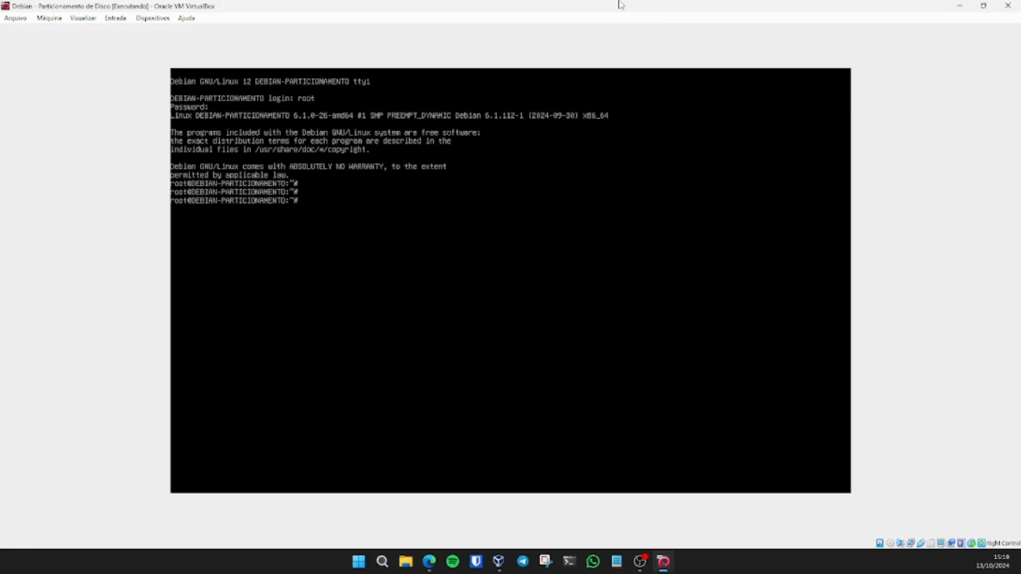
text(df -h)
key(Return)
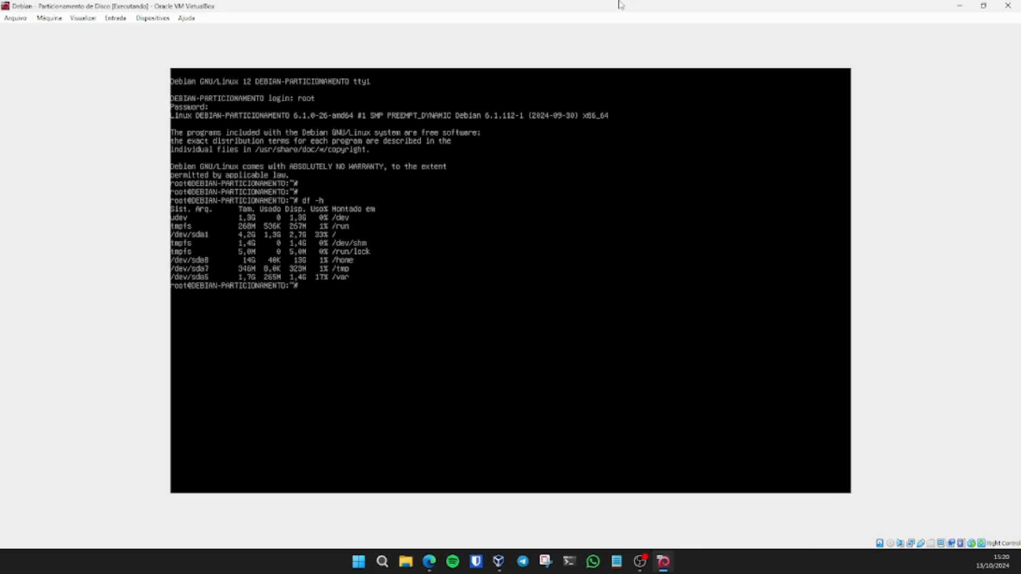
Step: Run fdisk -l to list sda1 4.3G, sda5 1.7G, swap sda6 976M, sda7 379M, sda8 13.4G
key(Return)
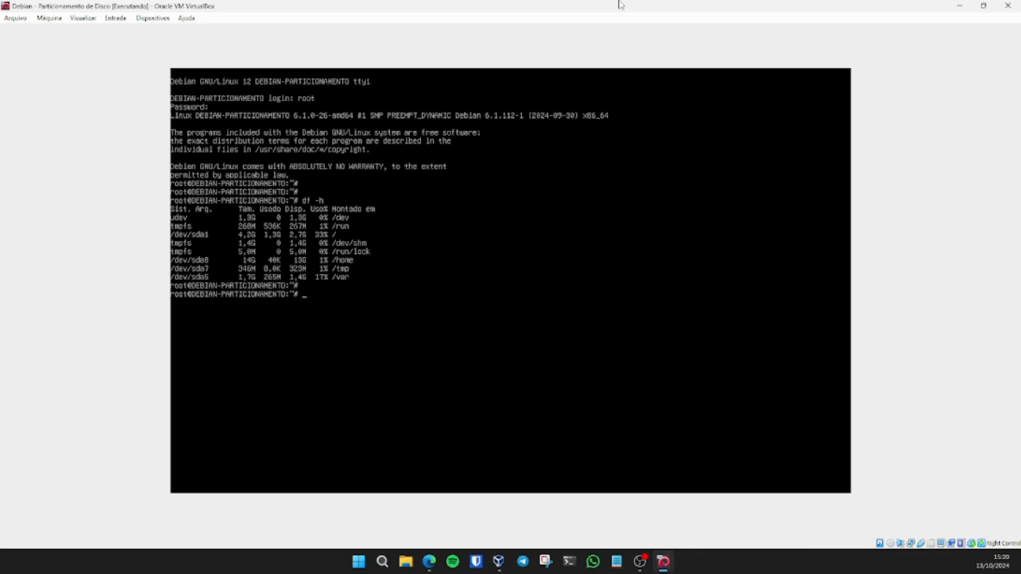
text(fdisk -l)
key(Return)
key(Return)
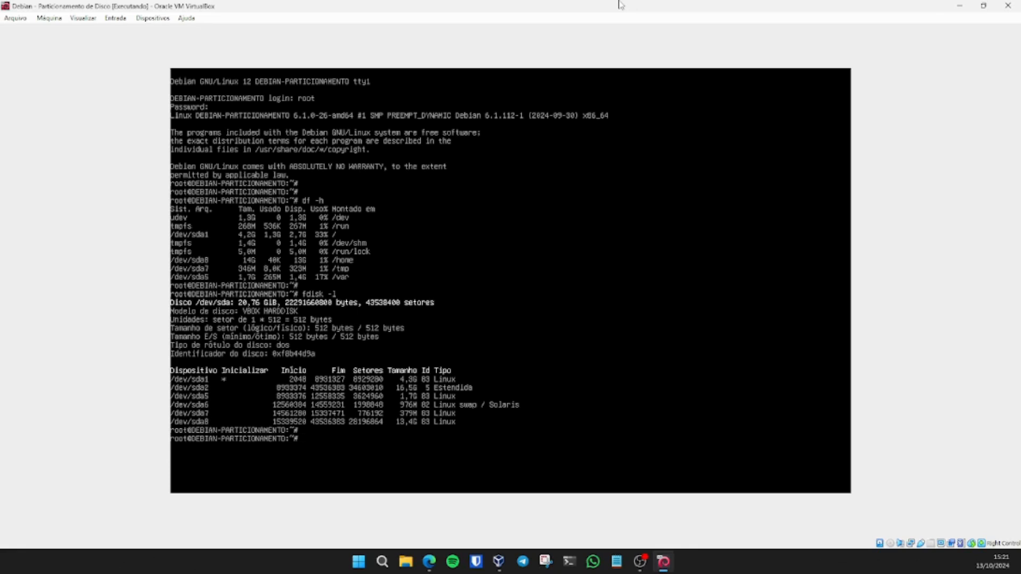
Step: Run lsblk to display the sda partitions mounted at /, /var, [SWAP], /tmp and /home
text(lsblk)
key(Return)
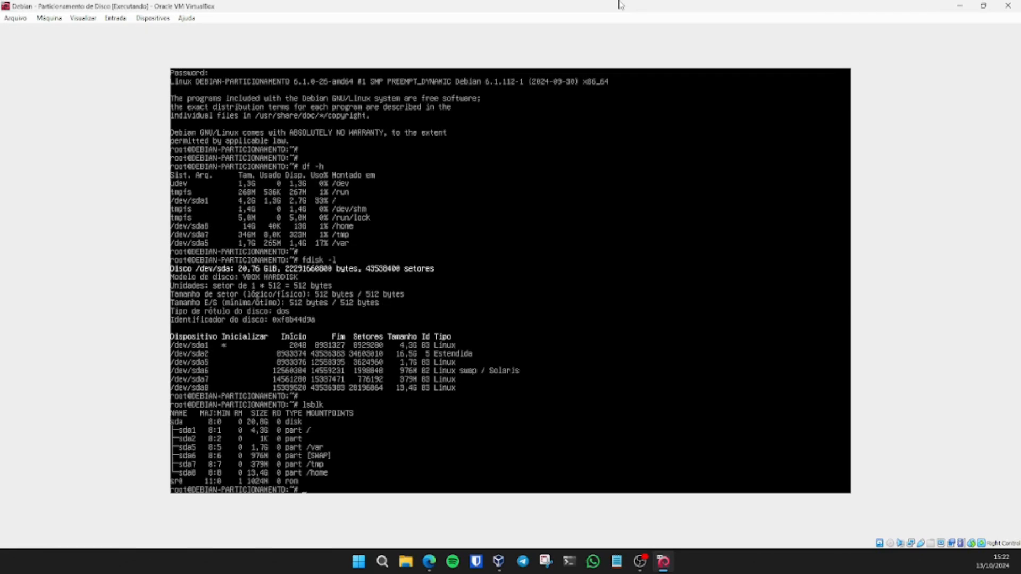
key(Return)
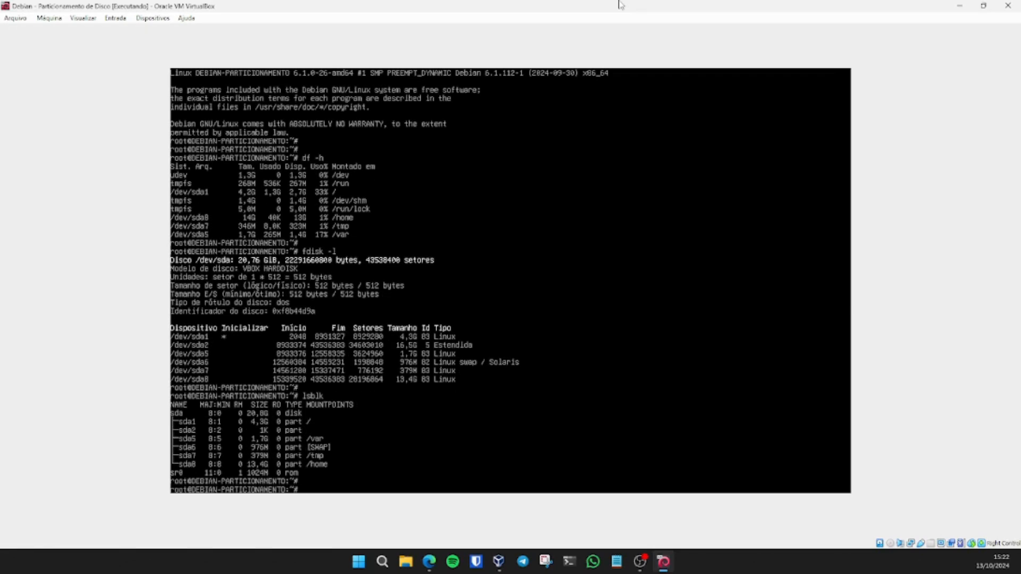